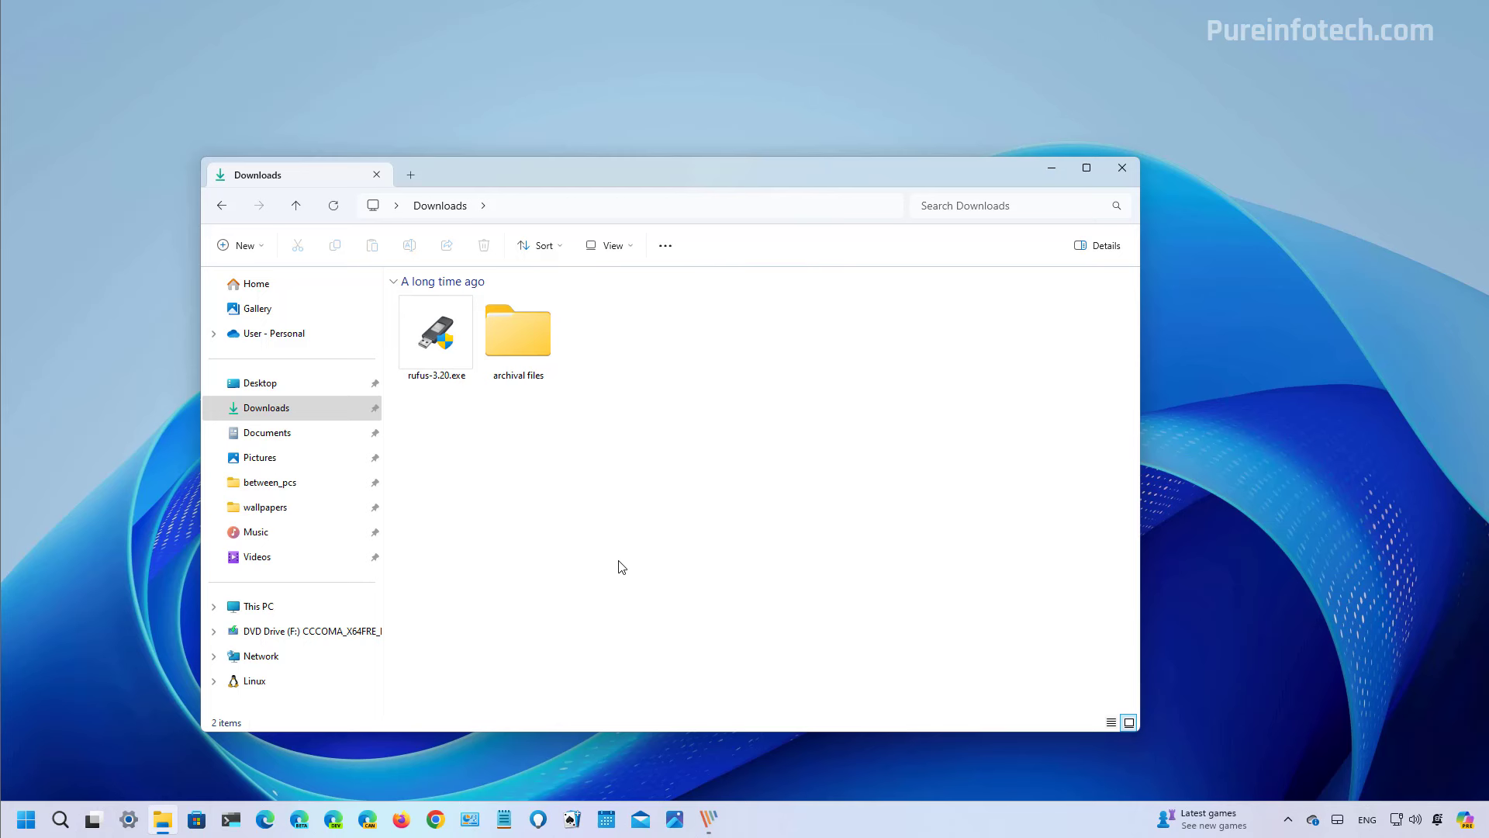
Move files.zip from the archival files folder into Downloads and select it there.
{"action": "double_click", "coordinate": [532, 345]}
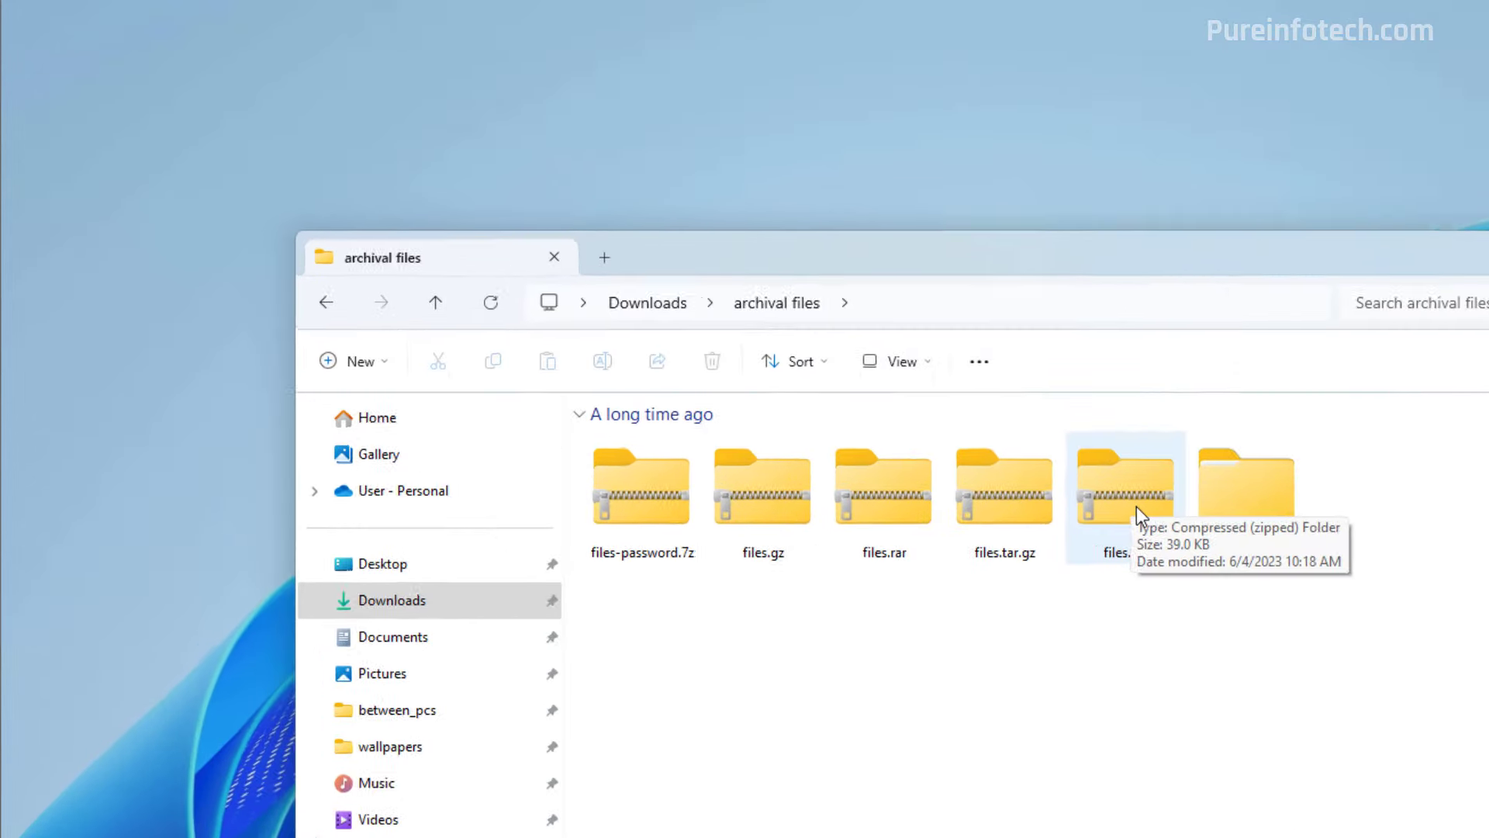
{"action": "left_click_drag", "start_coordinate": [768, 336], "coordinate": [757, 365]}
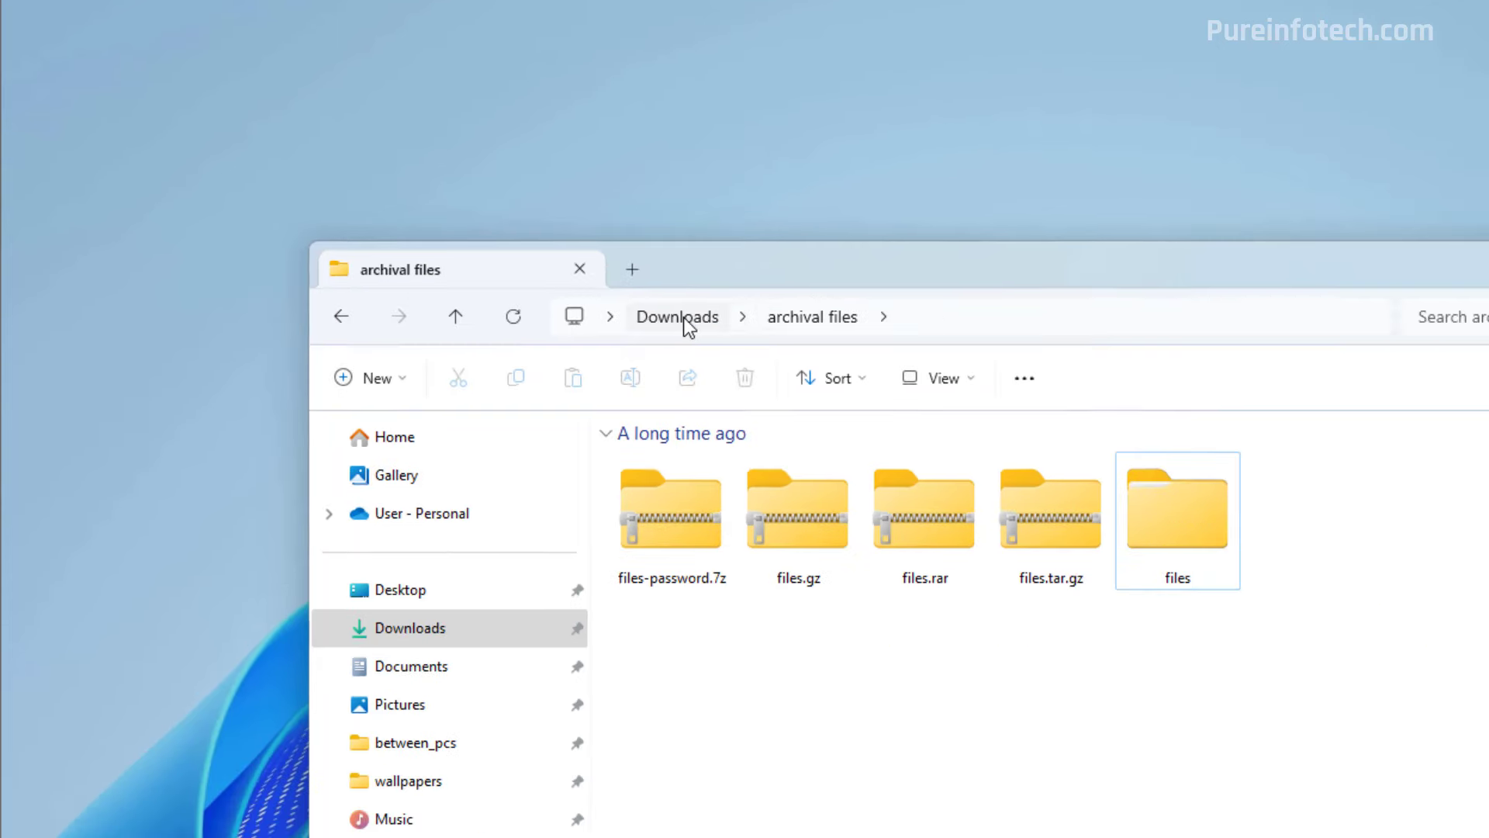
{"action": "left_click", "coordinate": [749, 351]}
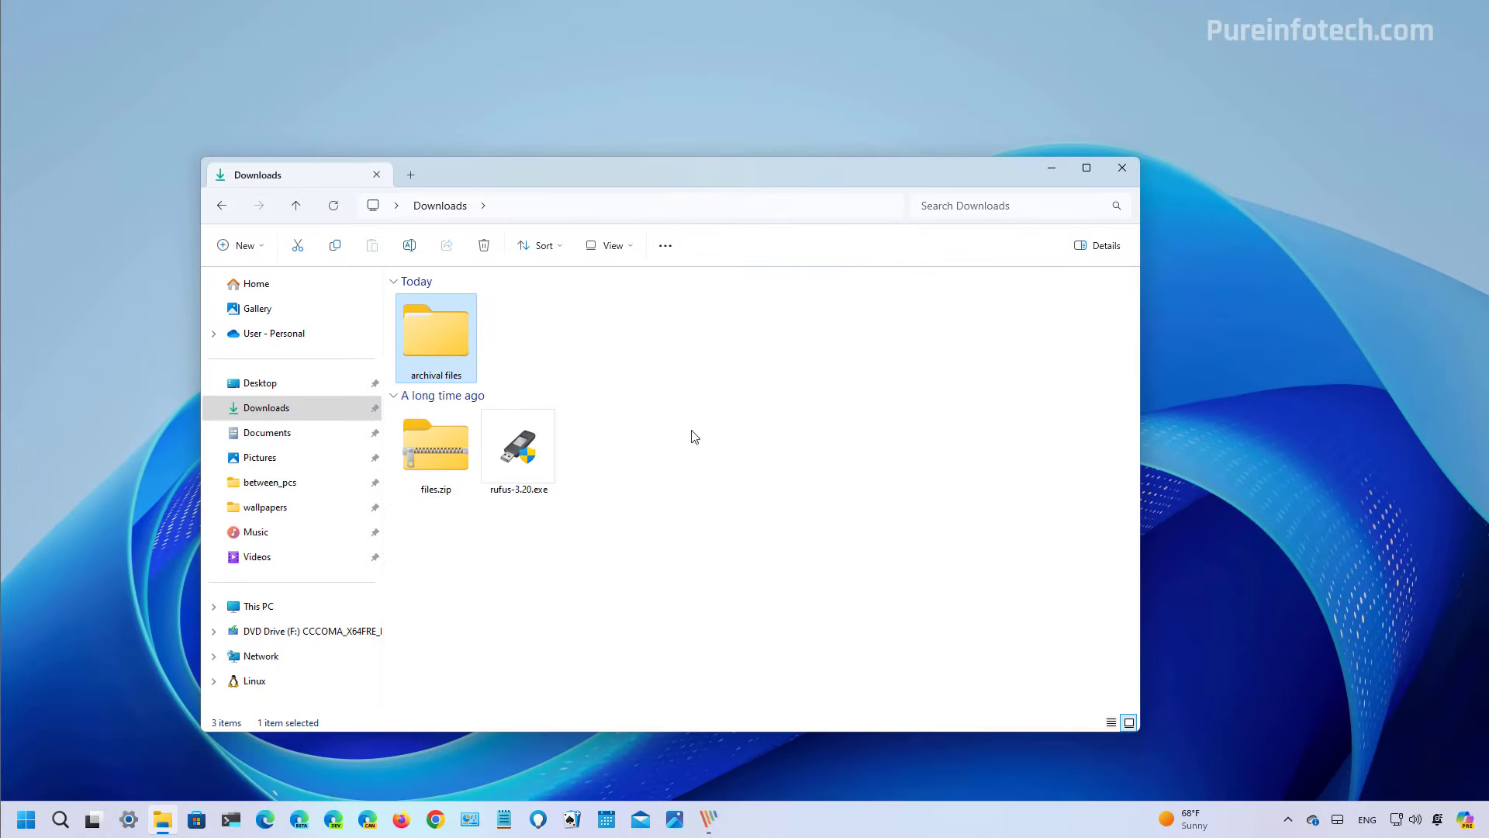
{"action": "key", "text": "Down"}
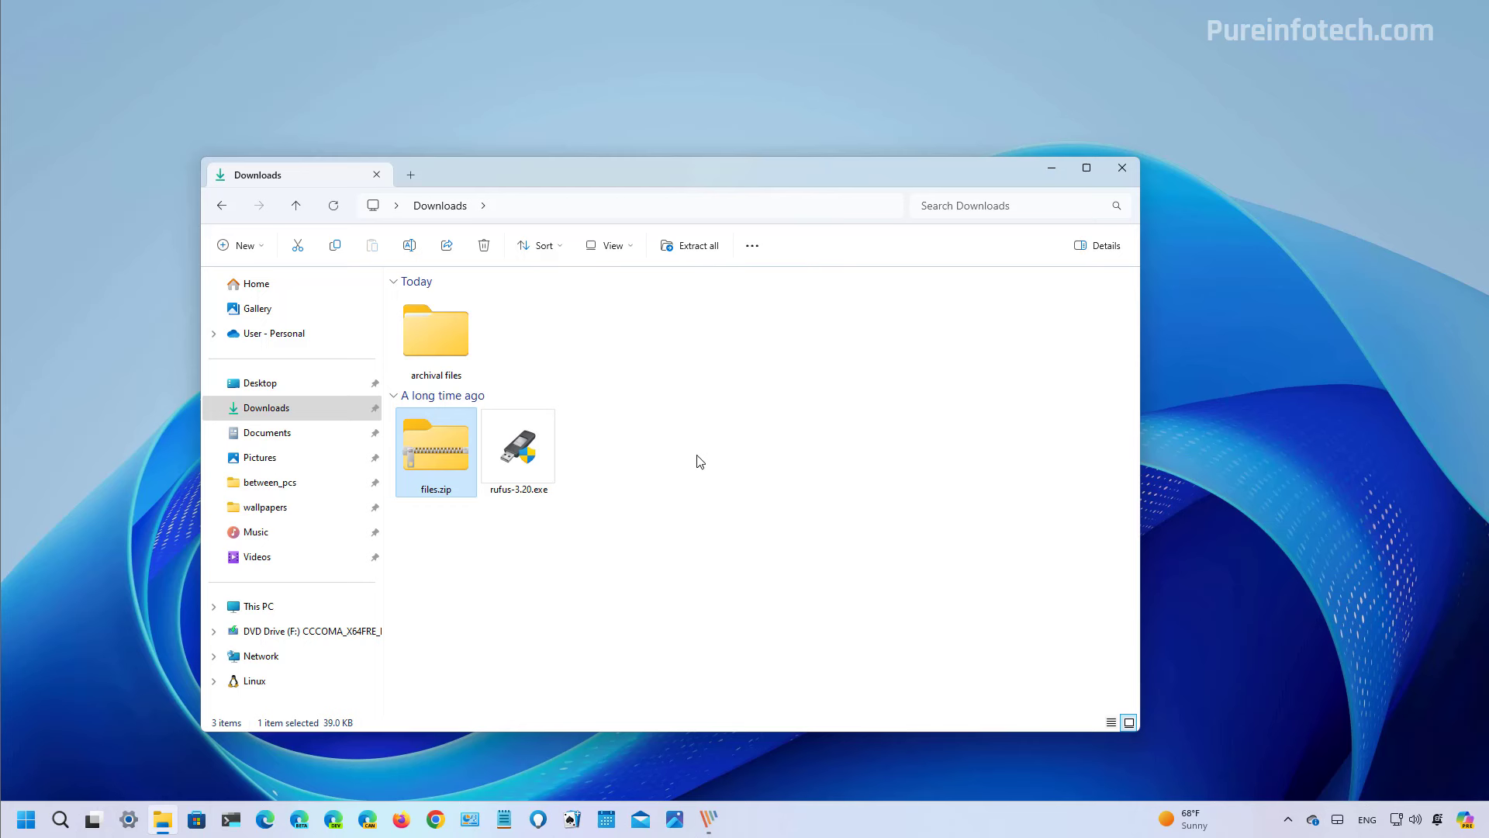
Delete files.zip from Downloads and duplicate the Downloads tab.
{"action": "key", "text": "Delete"}
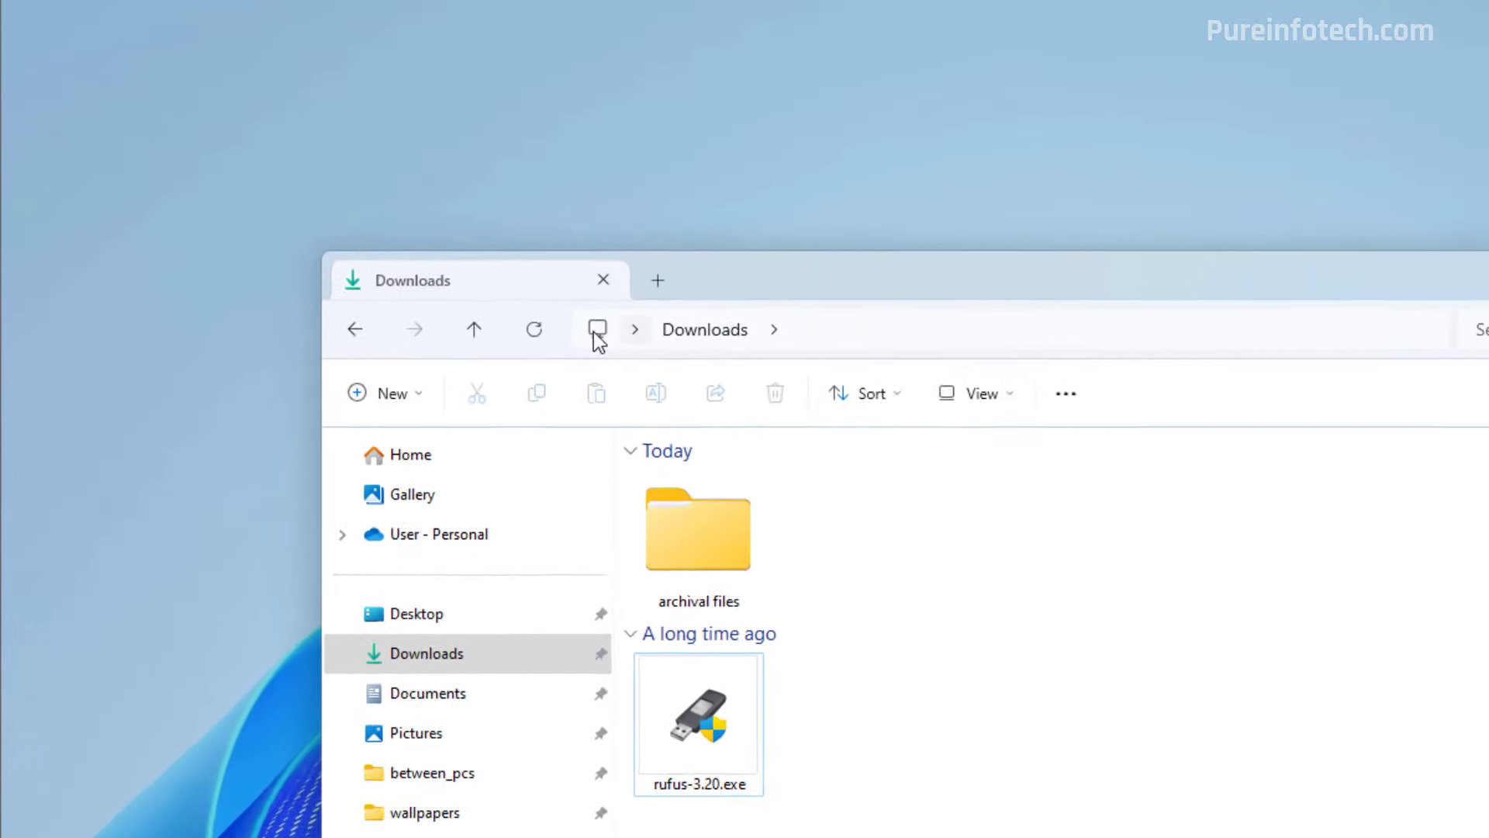
{"action": "right_click", "coordinate": [303, 183]}
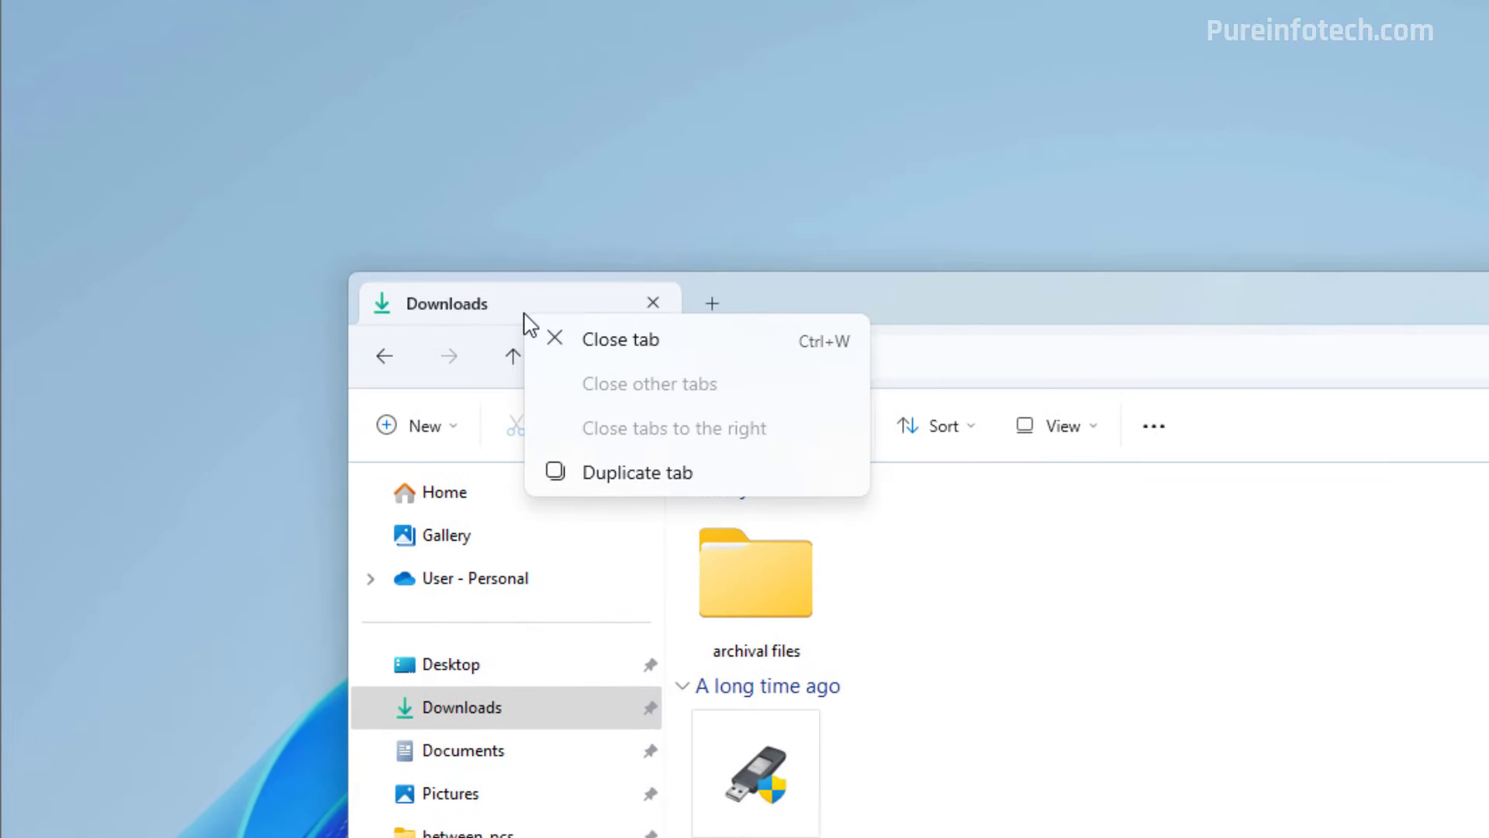
{"action": "left_click", "coordinate": [648, 475]}
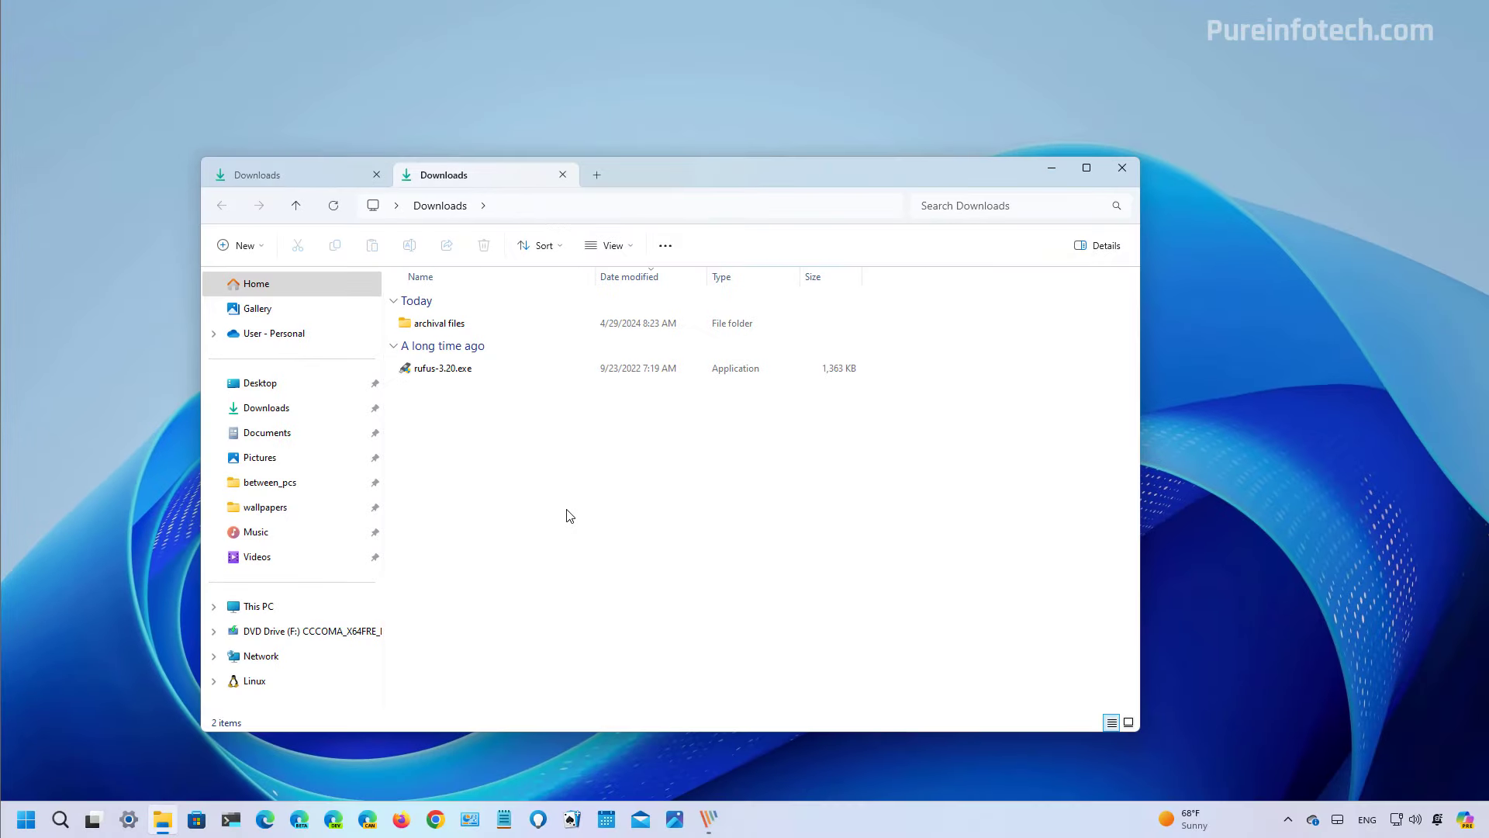
Switch back and forth between the original and duplicated Downloads tabs.
{"action": "left_click", "coordinate": [341, 175]}
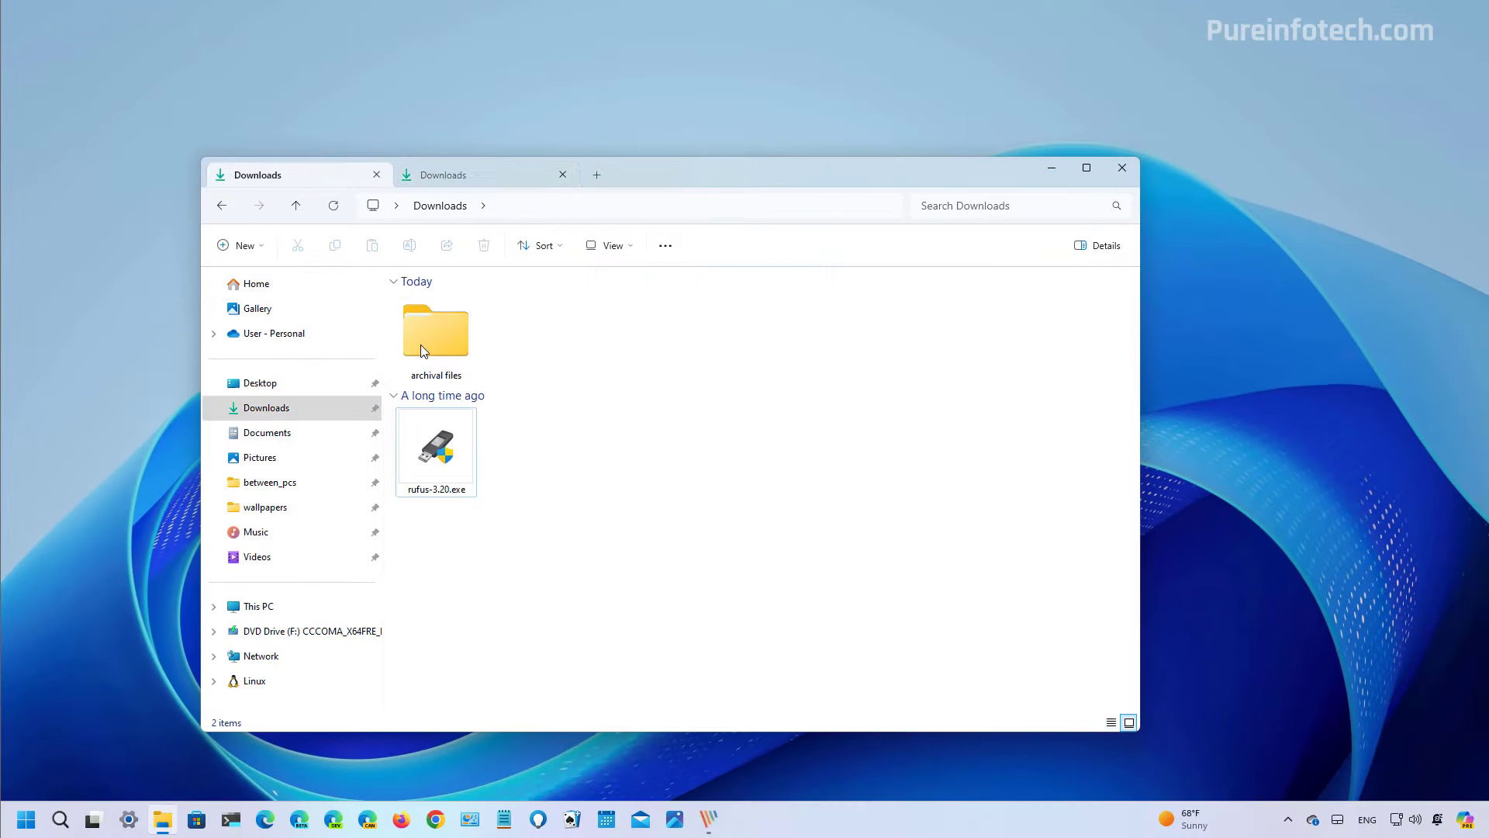
{"action": "left_click", "coordinate": [468, 170]}
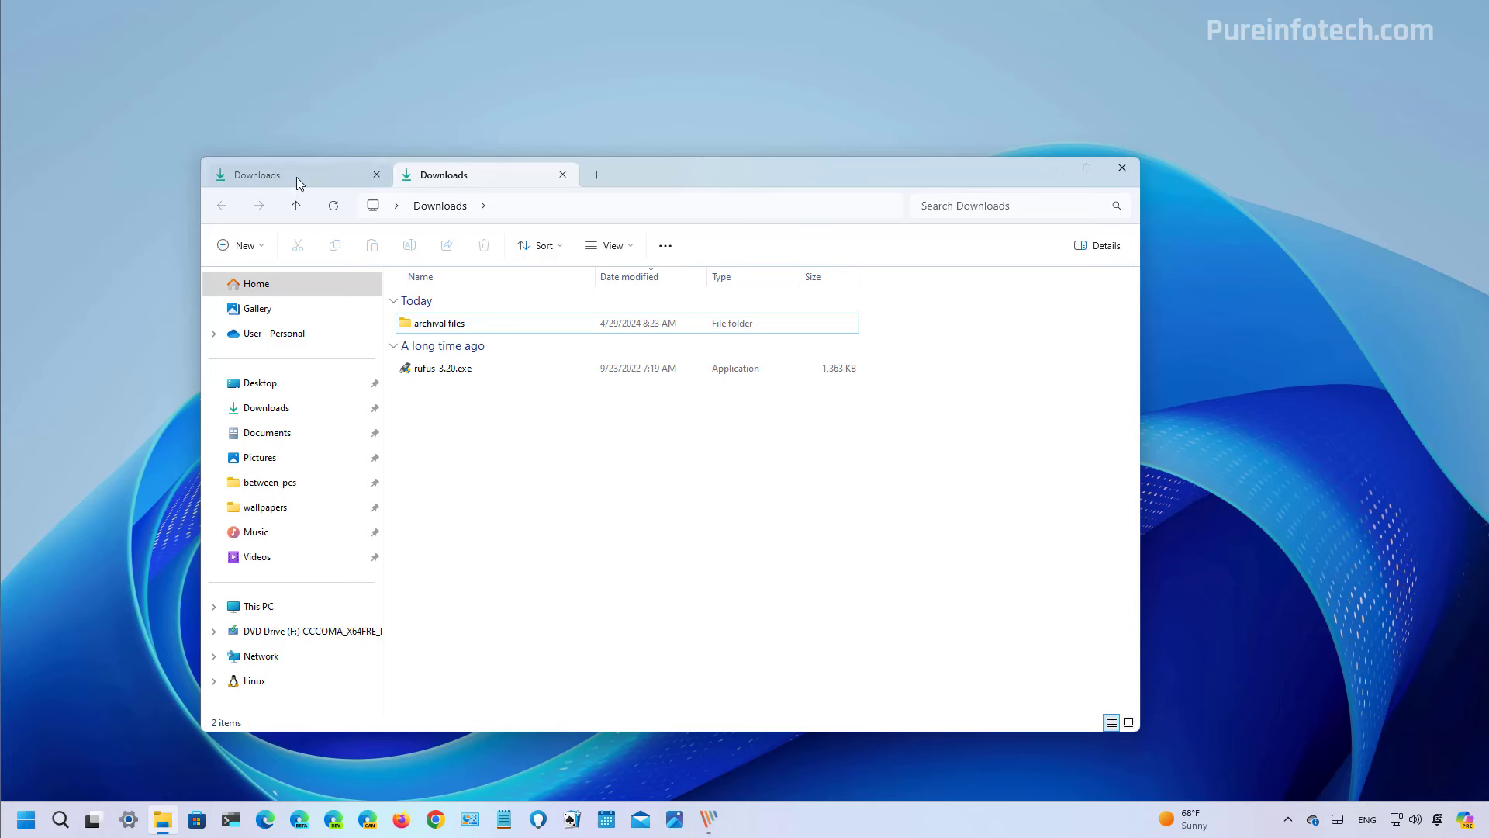
{"action": "left_click", "coordinate": [296, 183]}
{"action": "left_click", "coordinate": [466, 181]}
{"action": "double_click", "coordinate": [453, 323]}
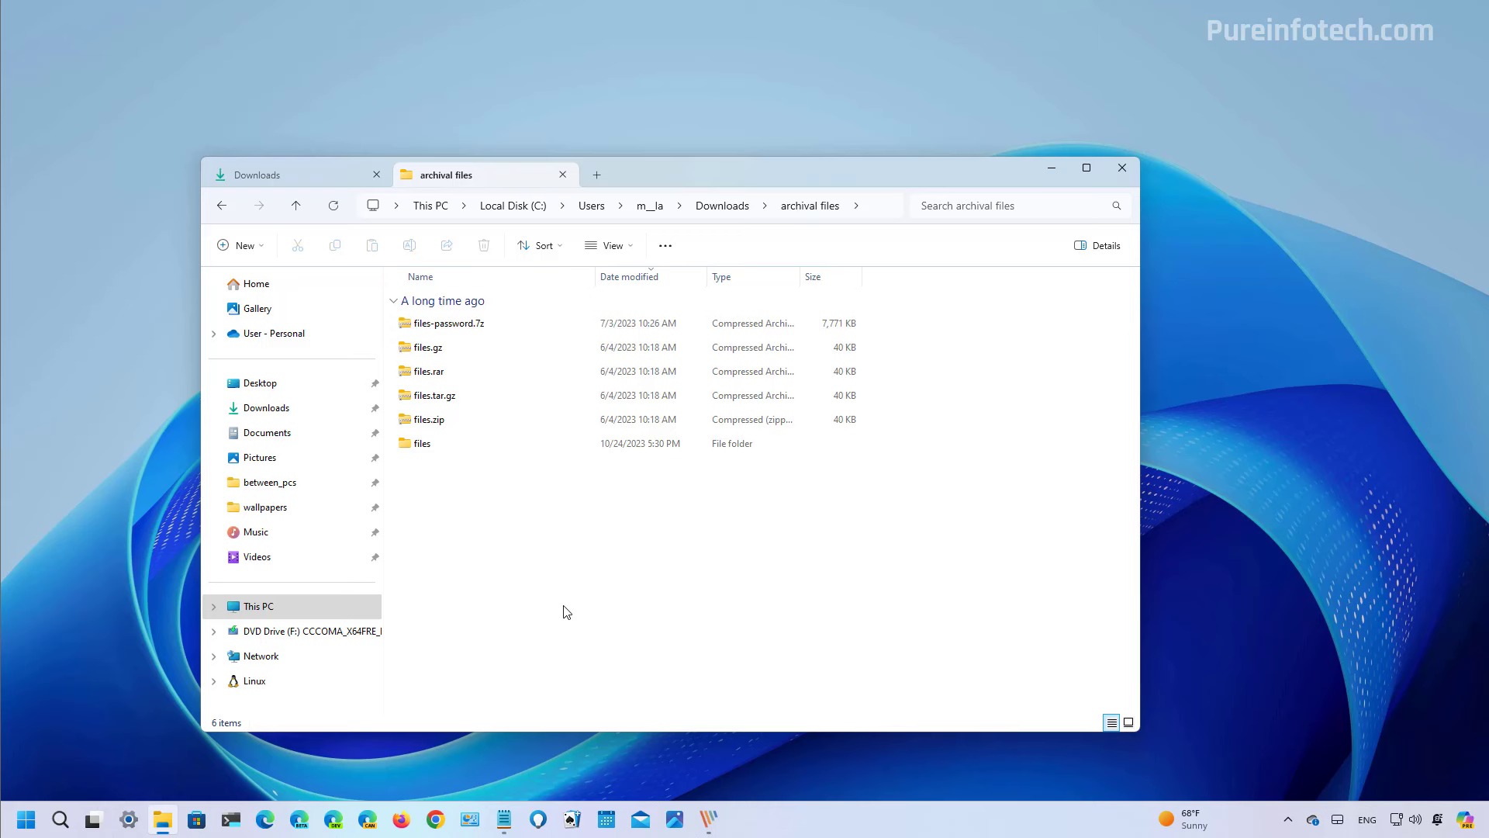
{"action": "key", "text": "alt+Tab"}
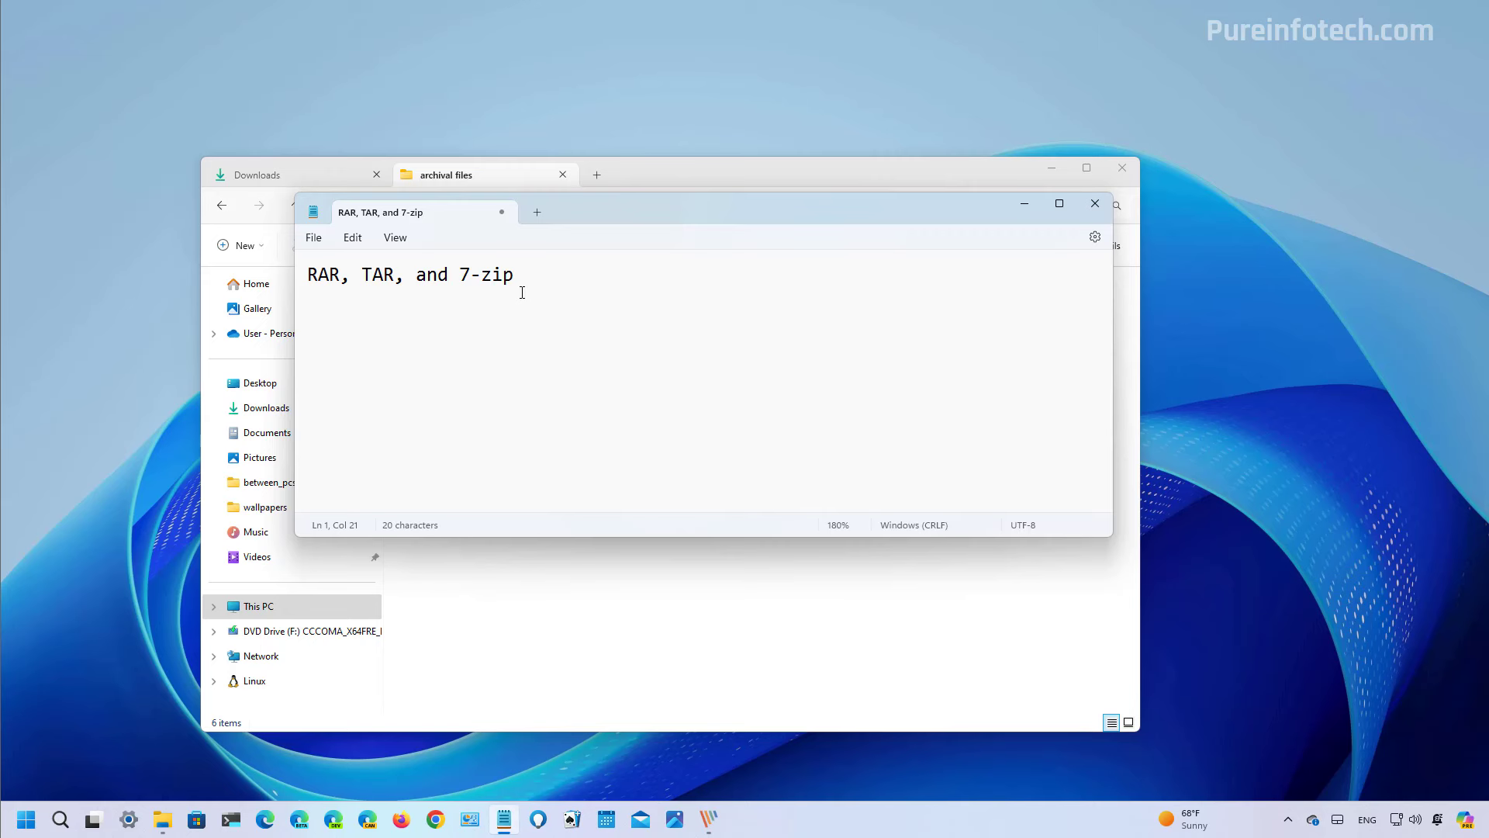
{"action": "left_click", "coordinate": [1024, 203]}
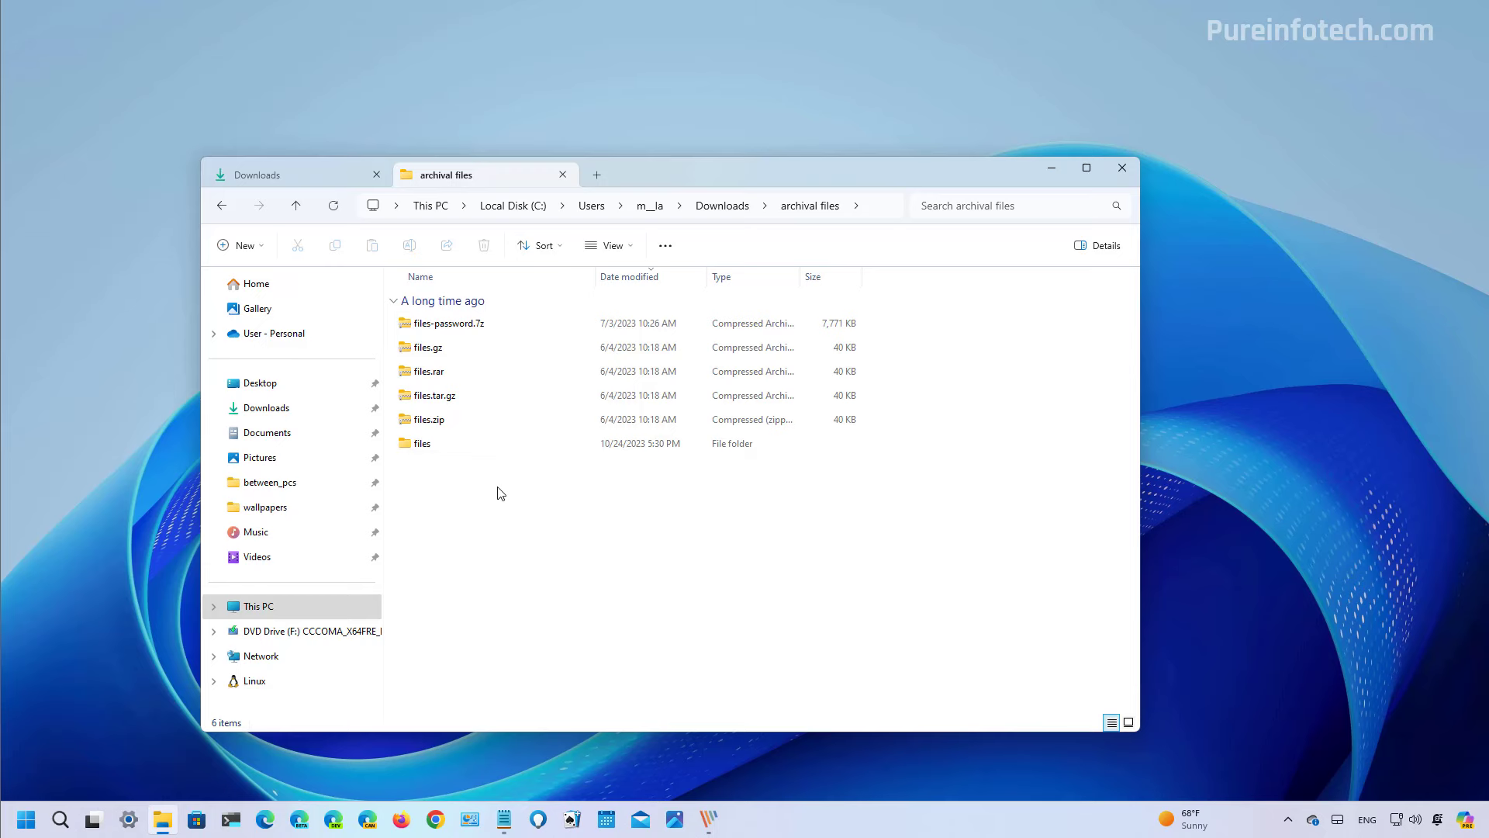
Compress the files folder into files.7z with 7zip format, LZMA2 method and compression level 5.
{"action": "left_click", "coordinate": [425, 445]}
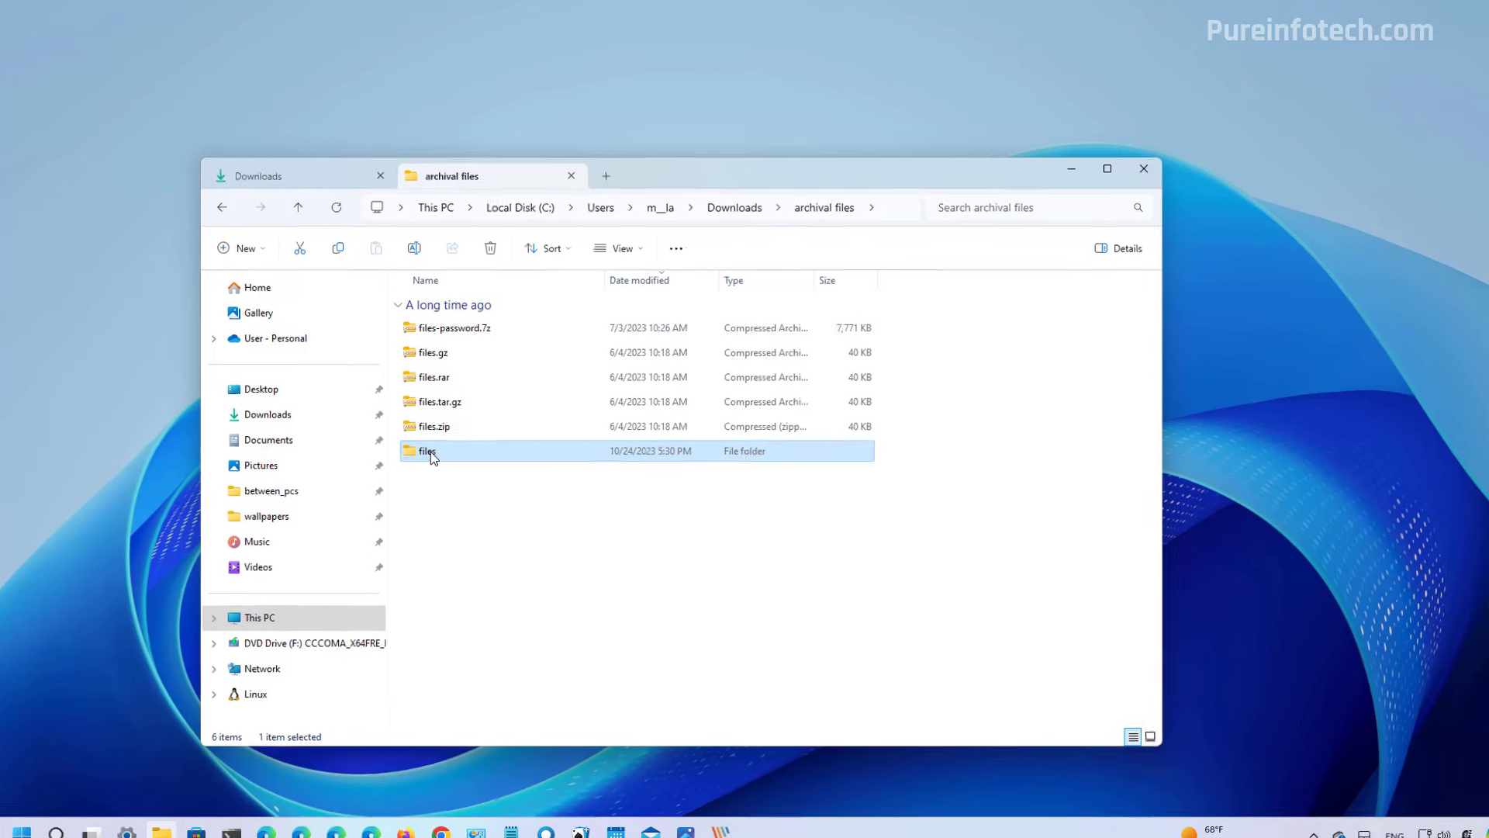
{"action": "right_click", "coordinate": [427, 445]}
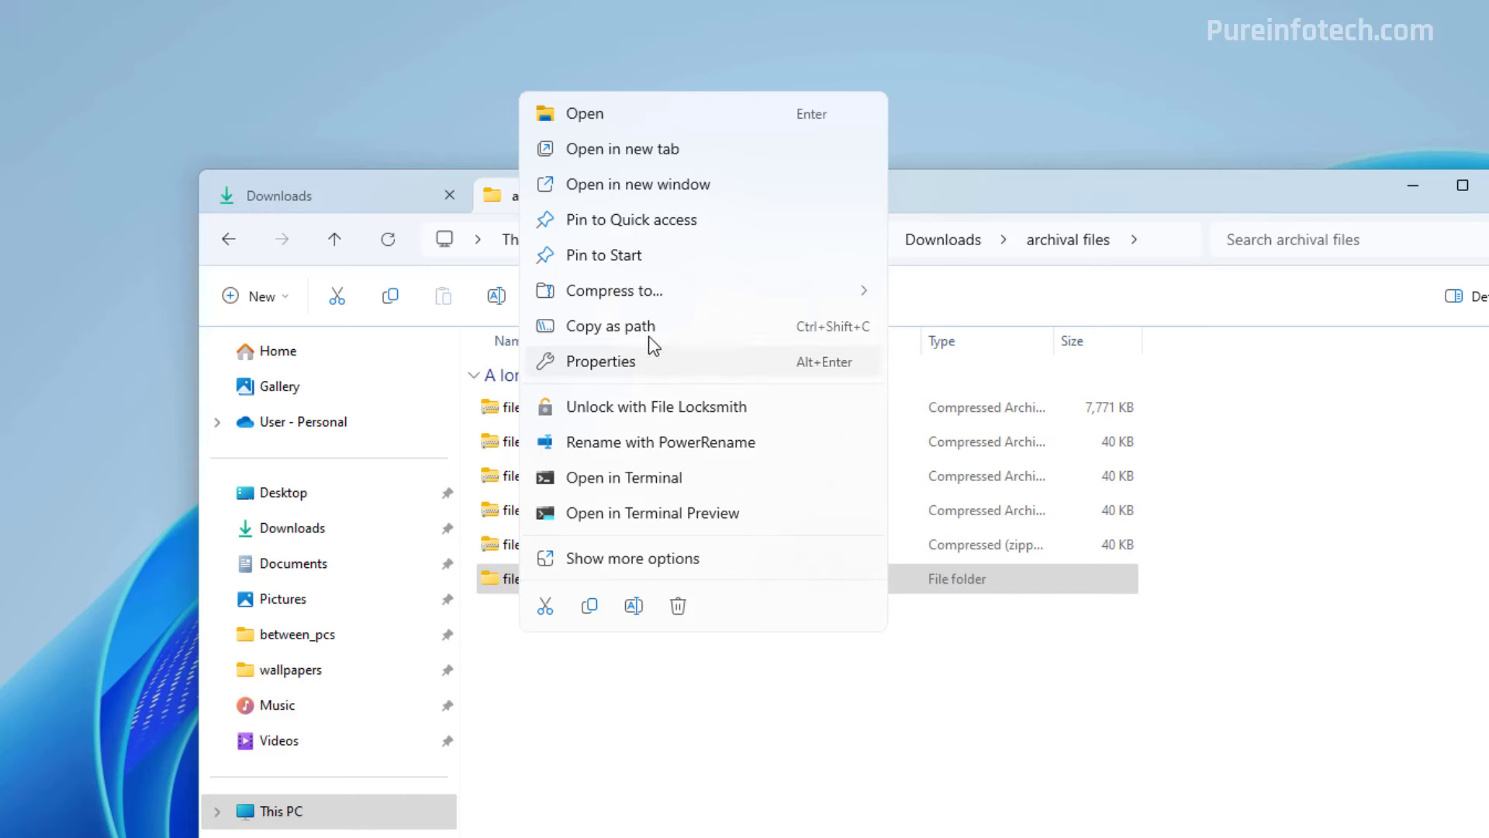
{"action": "mouse_move", "coordinate": [659, 298]}
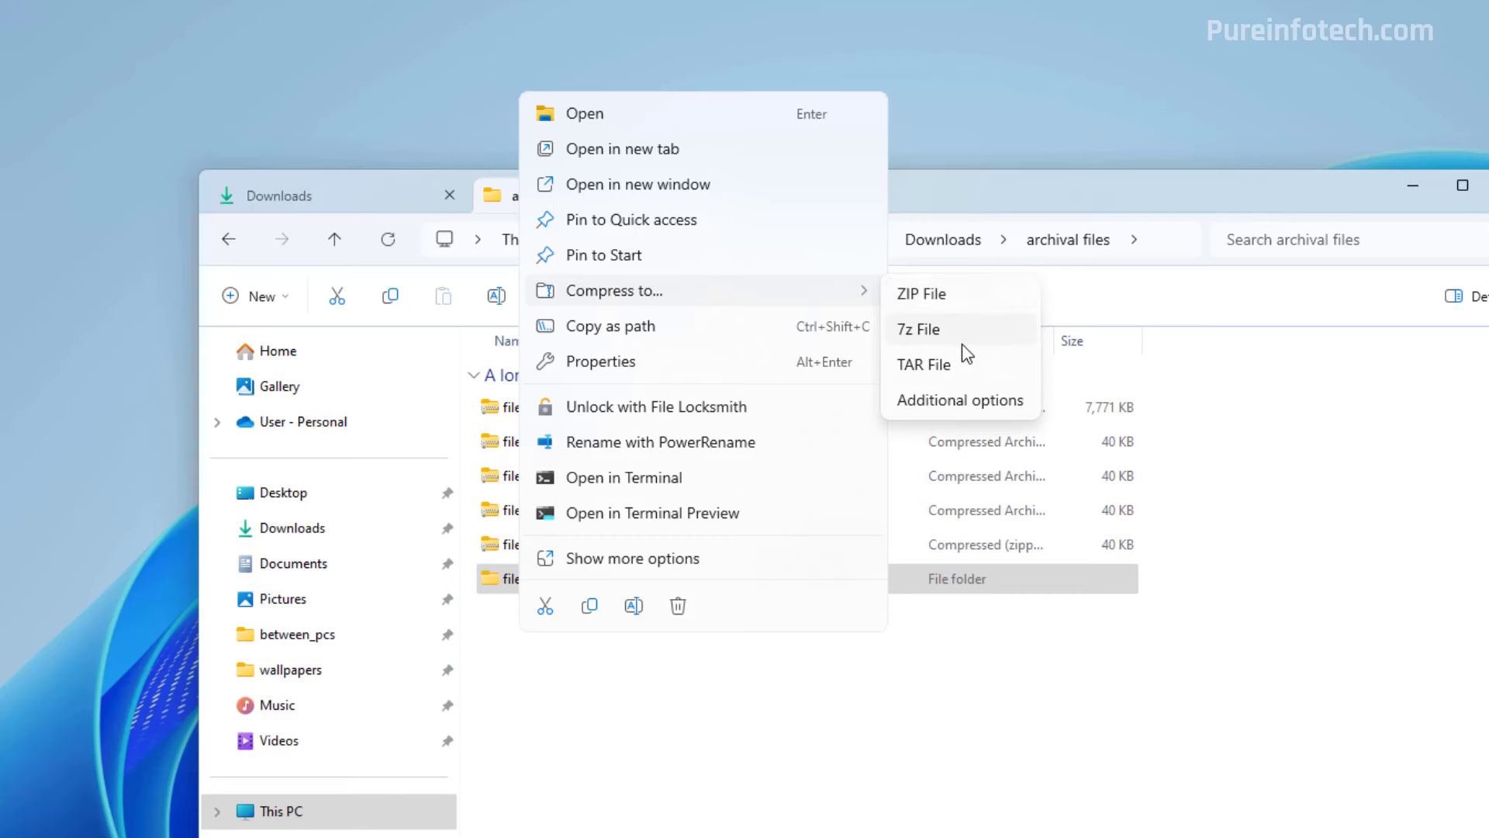
{"action": "left_click", "coordinate": [934, 409]}
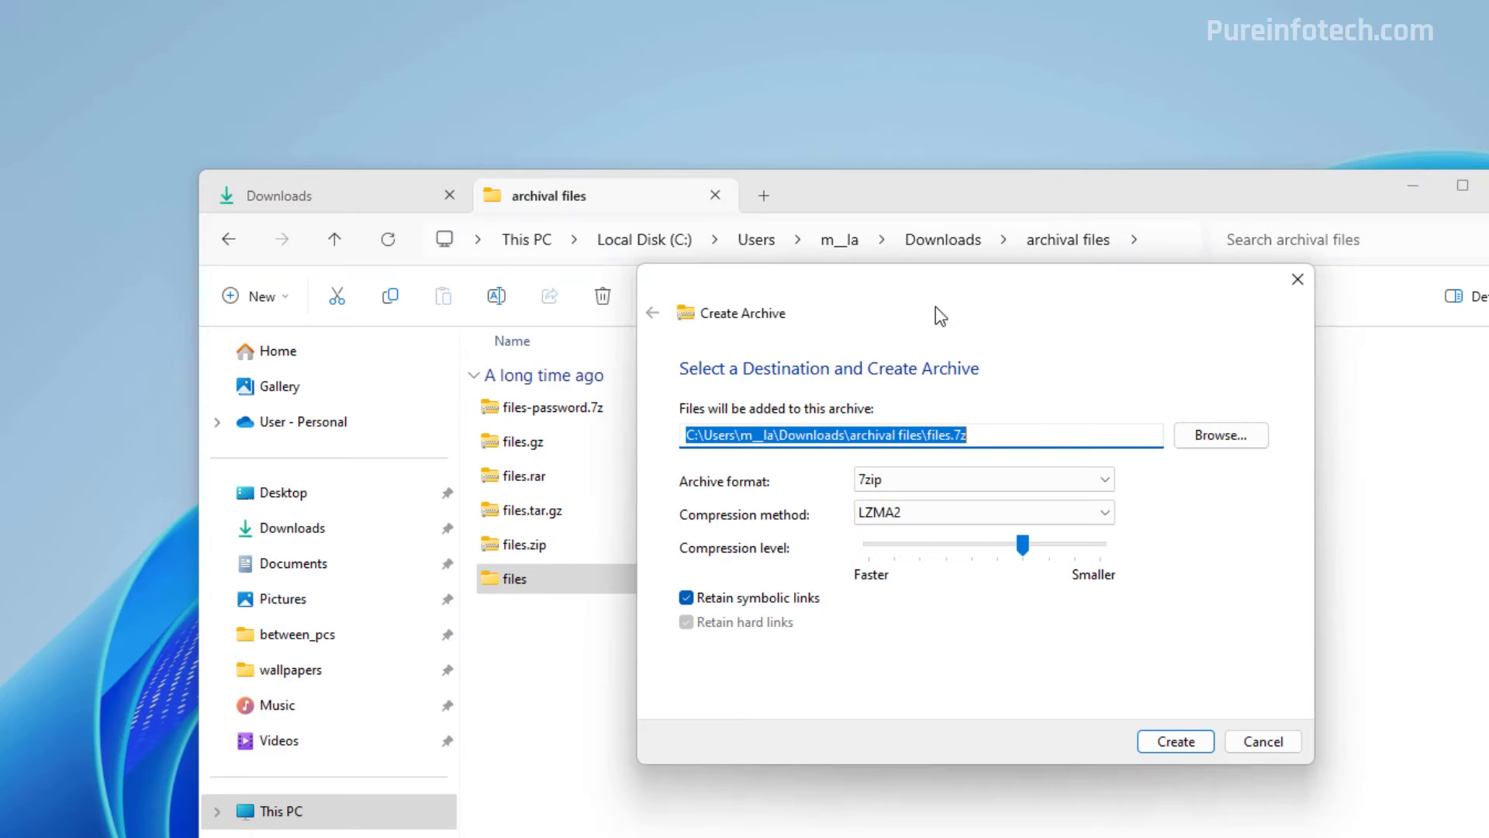
{"action": "left_click", "coordinate": [935, 479]}
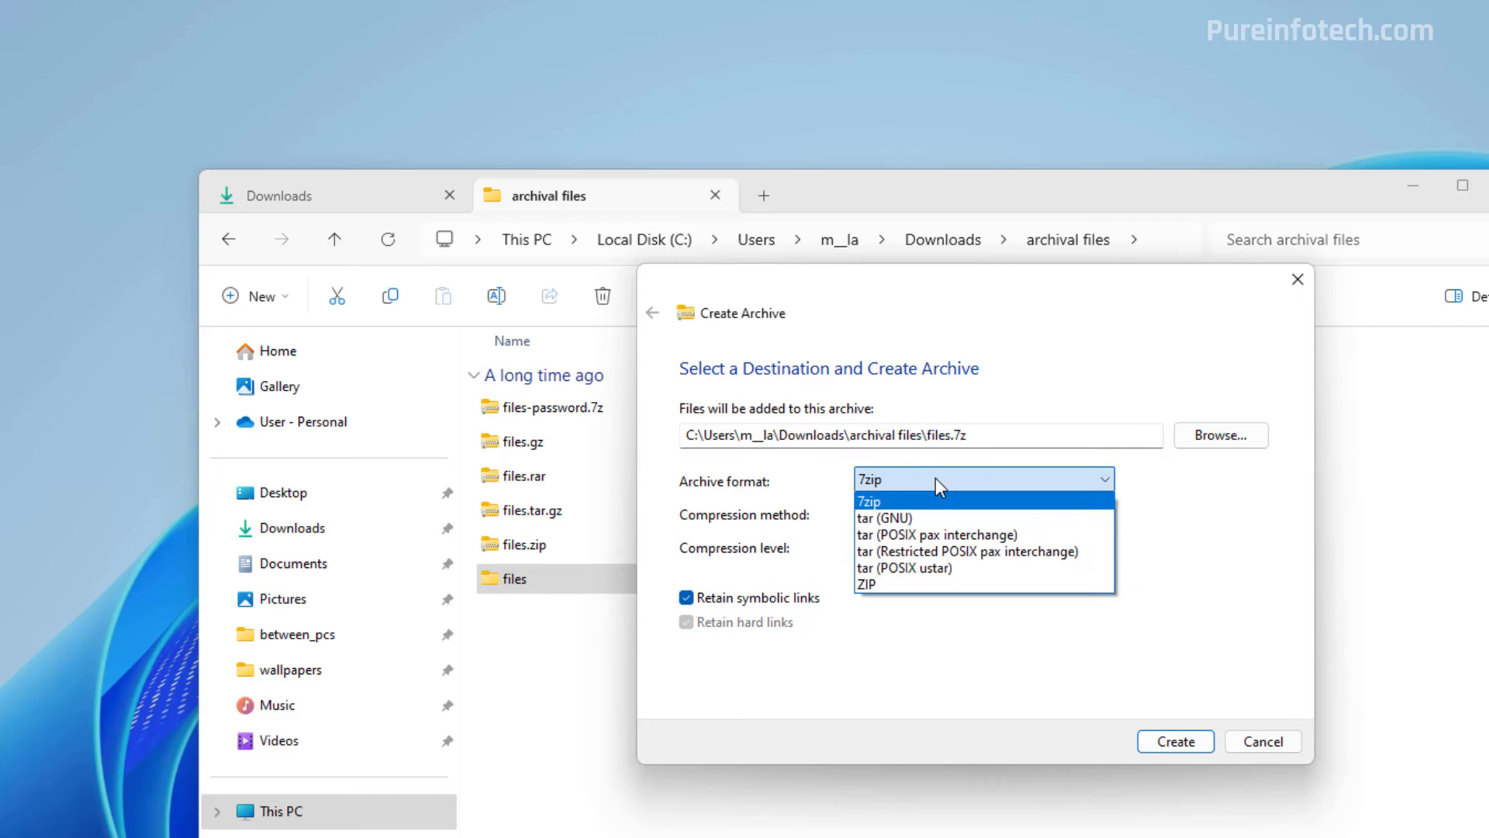
{"action": "left_click", "coordinate": [935, 478]}
{"action": "left_click", "coordinate": [930, 509]}
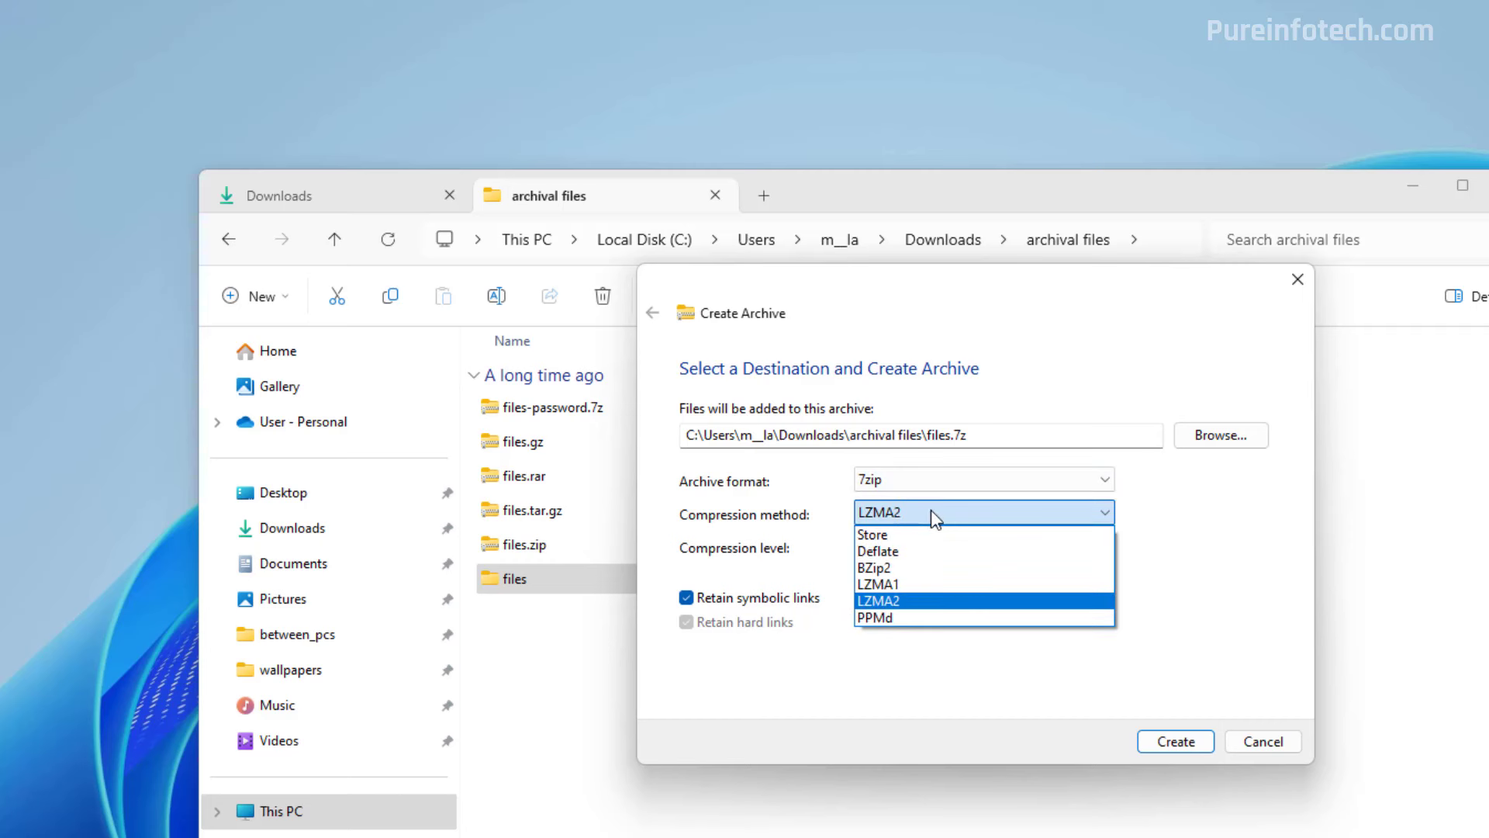
{"action": "left_click", "coordinate": [931, 510]}
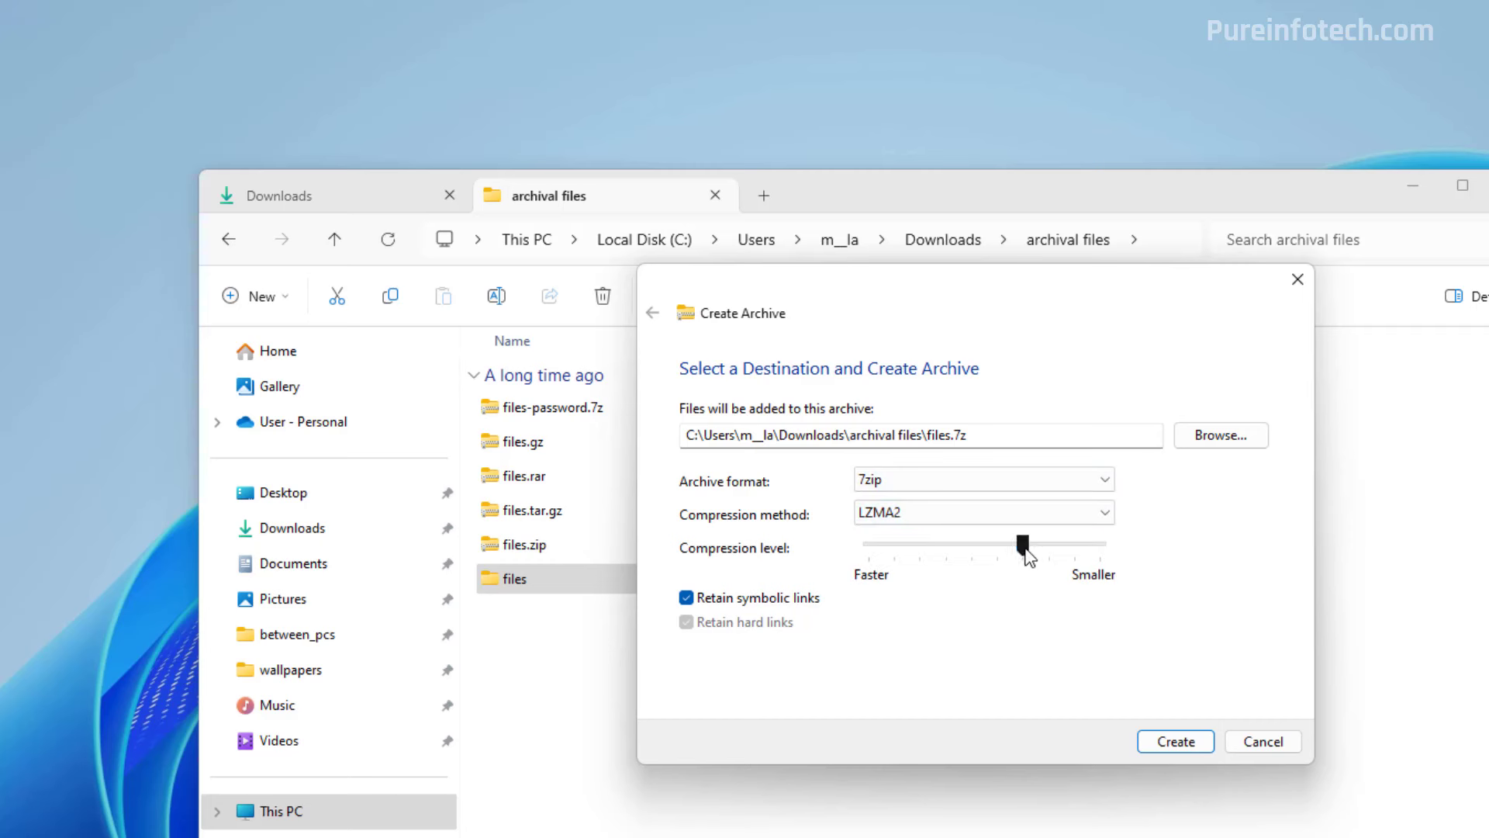
{"action": "left_click_drag", "start_coordinate": [1023, 546], "coordinate": [920, 546]}
{"action": "left_click_drag", "start_coordinate": [1012, 563], "coordinate": [1011, 563]}
{"action": "left_click", "coordinate": [1174, 743]}
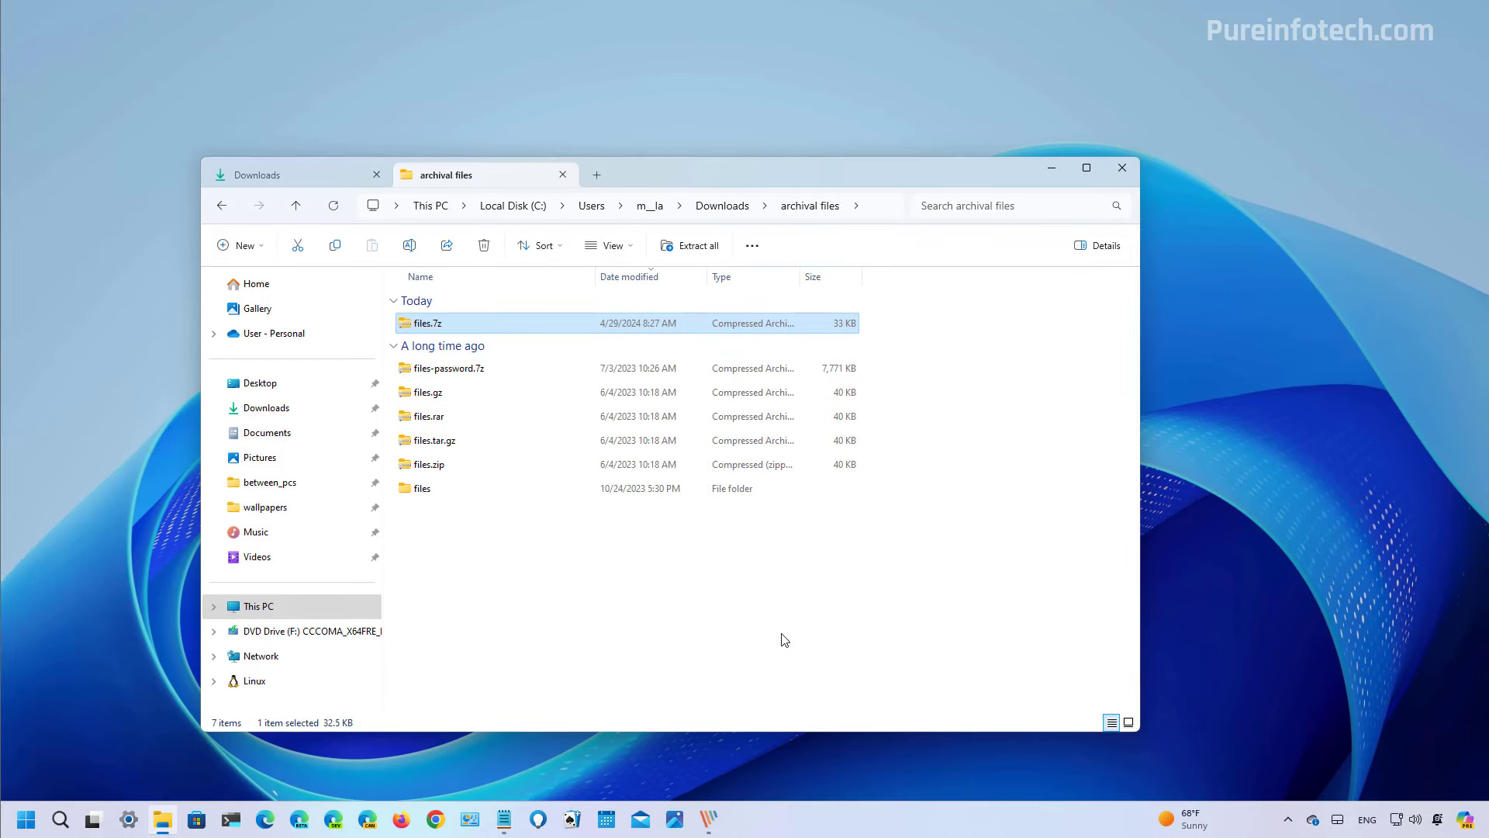
{"action": "left_click", "coordinate": [784, 640]}
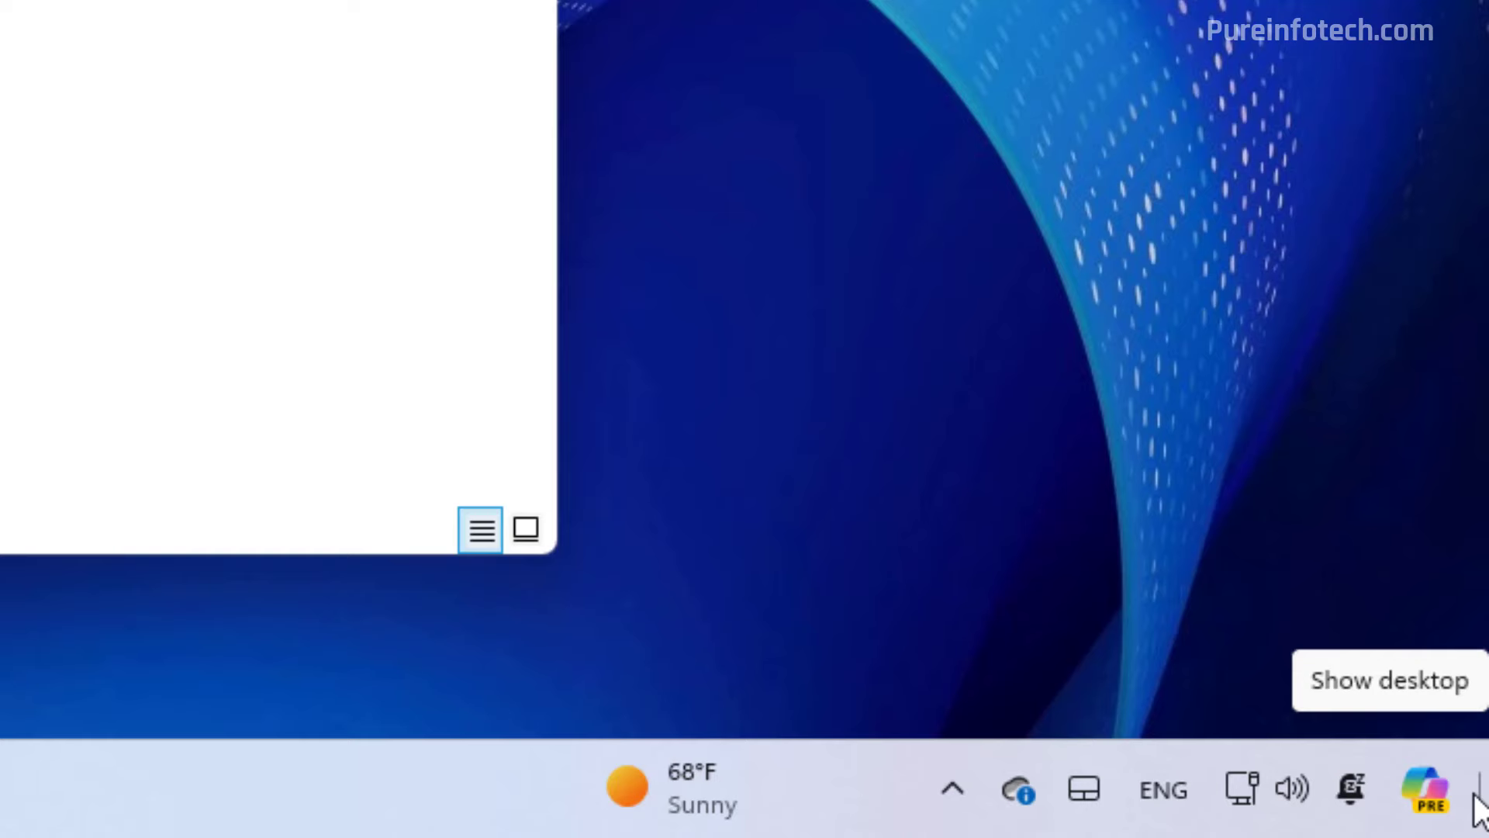
Toggle the taskbar's Show desktop corner to hide, restore, then hide the archival files window again.
{"action": "left_click", "coordinate": [1479, 811]}
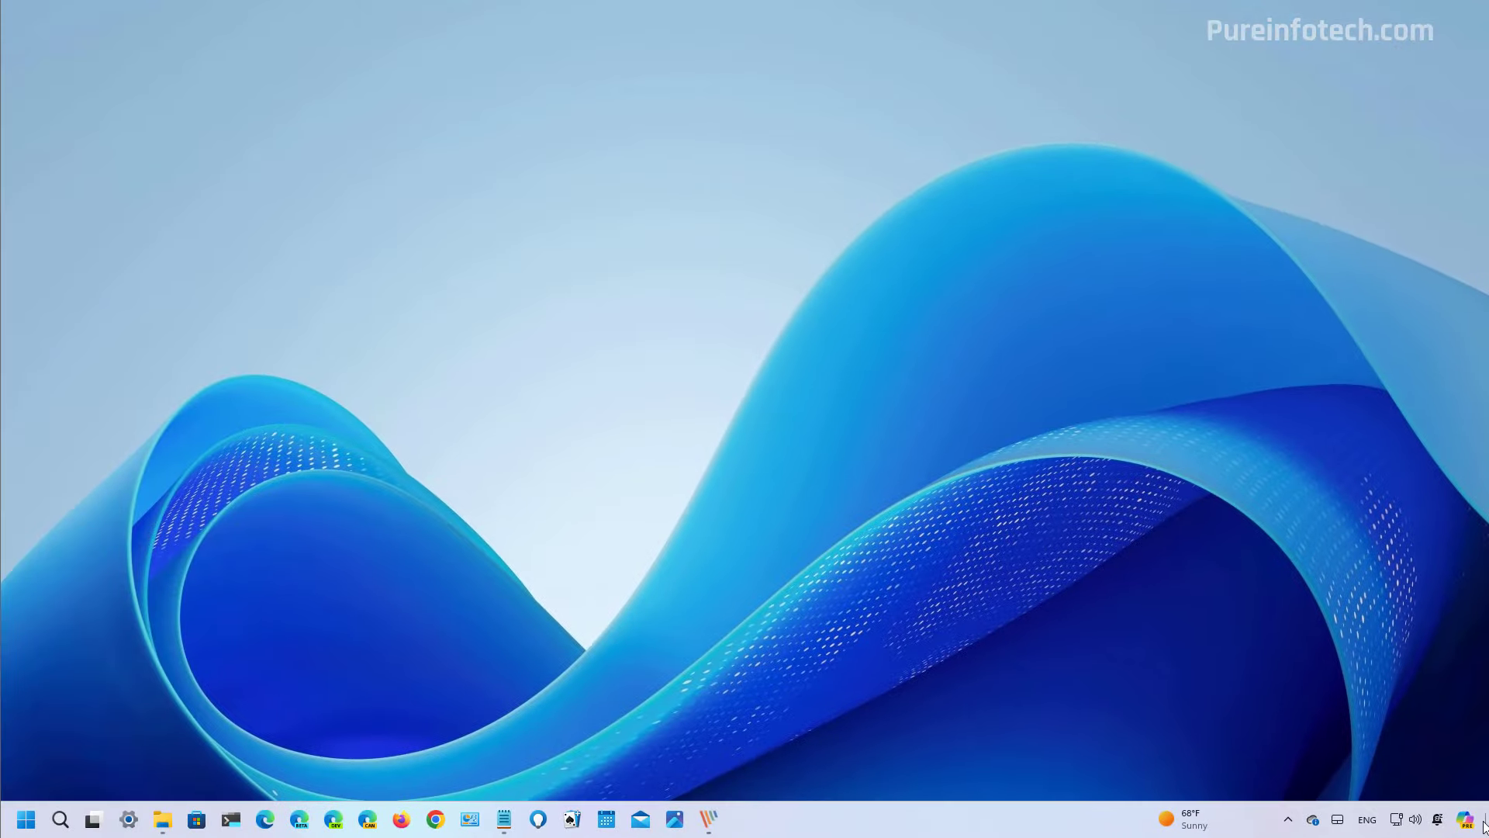
{"action": "left_click", "coordinate": [1482, 827]}
{"action": "left_click", "coordinate": [1483, 827]}
In taskbar settings, turn Copilot in Windows on.
{"action": "right_click", "coordinate": [813, 821]}
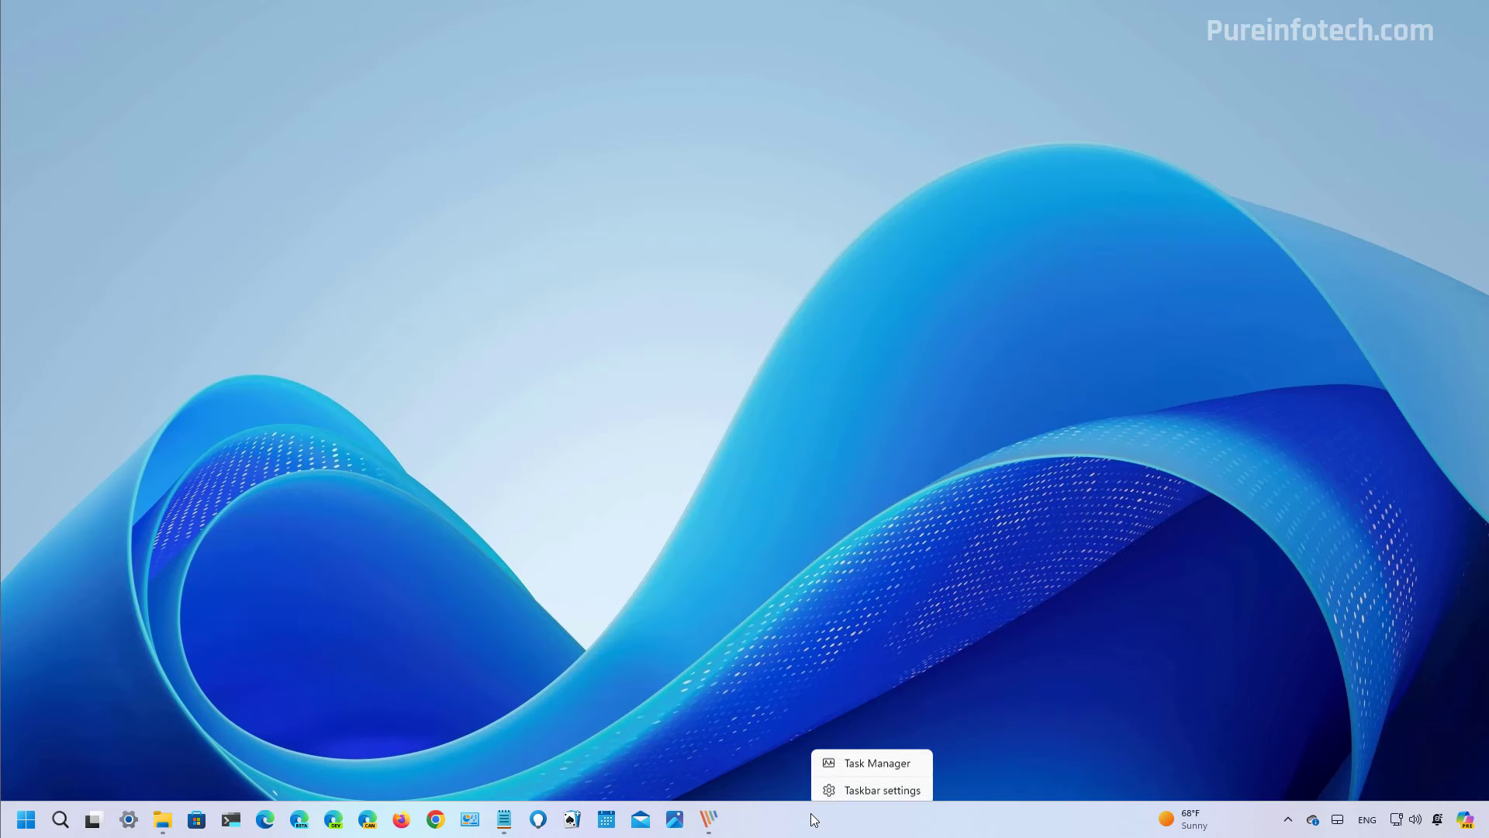
{"action": "left_click", "coordinate": [861, 786]}
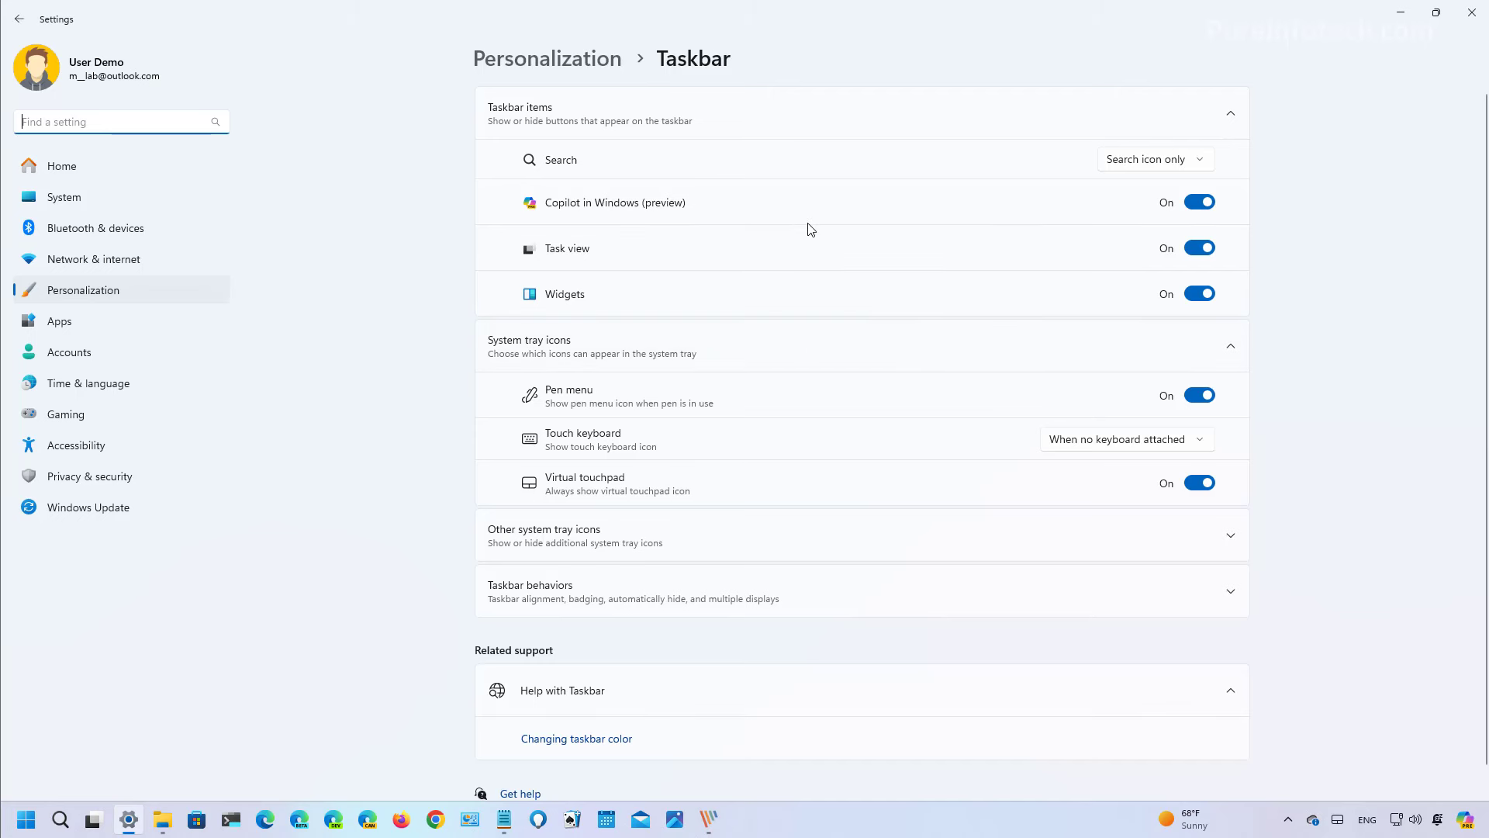
{"action": "left_click", "coordinate": [1207, 204]}
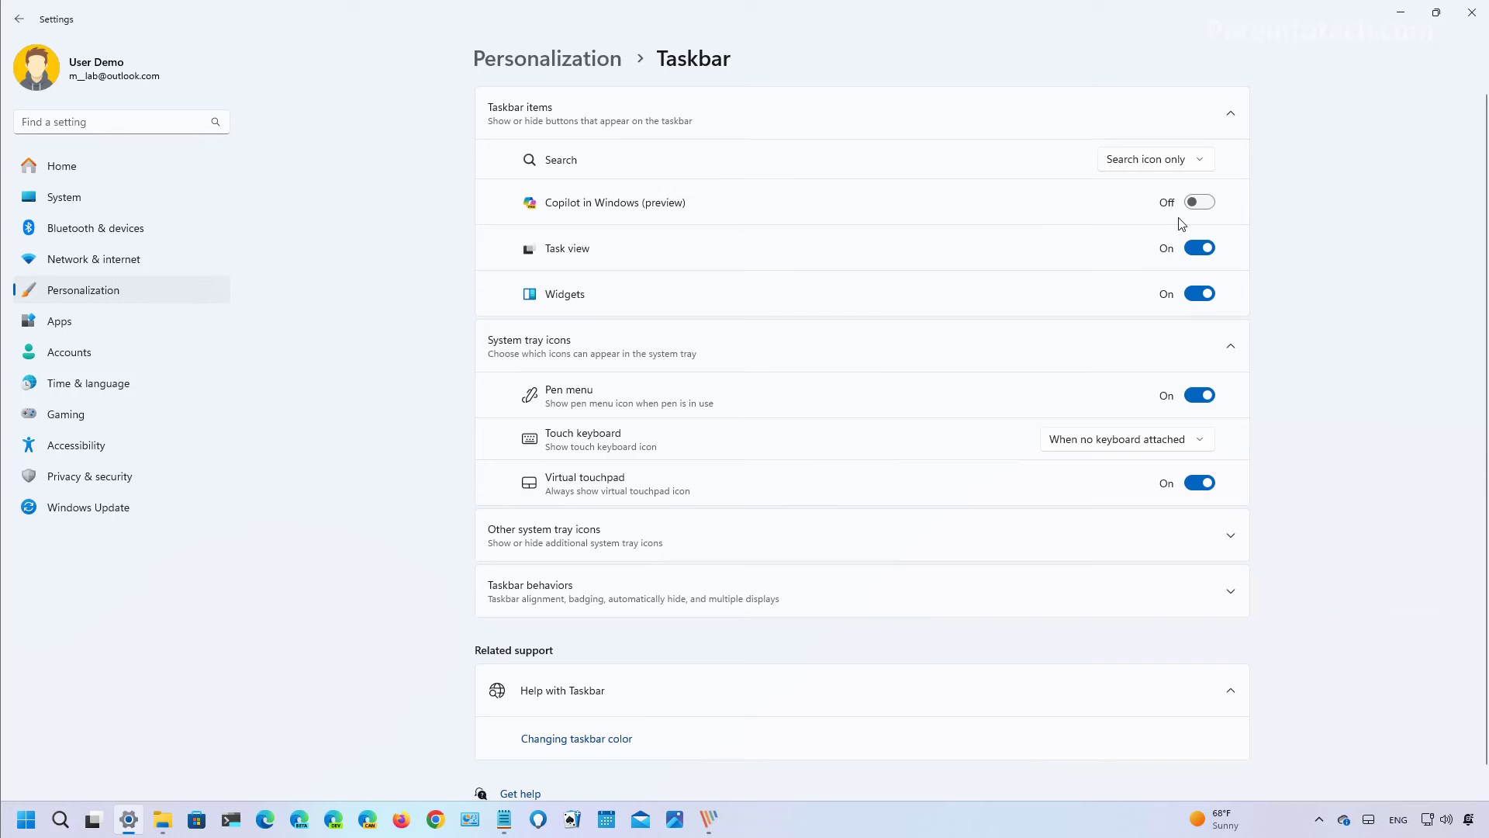
{"action": "left_click", "coordinate": [1202, 203]}
Keep the far-corner show-desktop option enabled under Taskbar behaviors and test it from the corner.
{"action": "left_click", "coordinate": [1230, 591]}
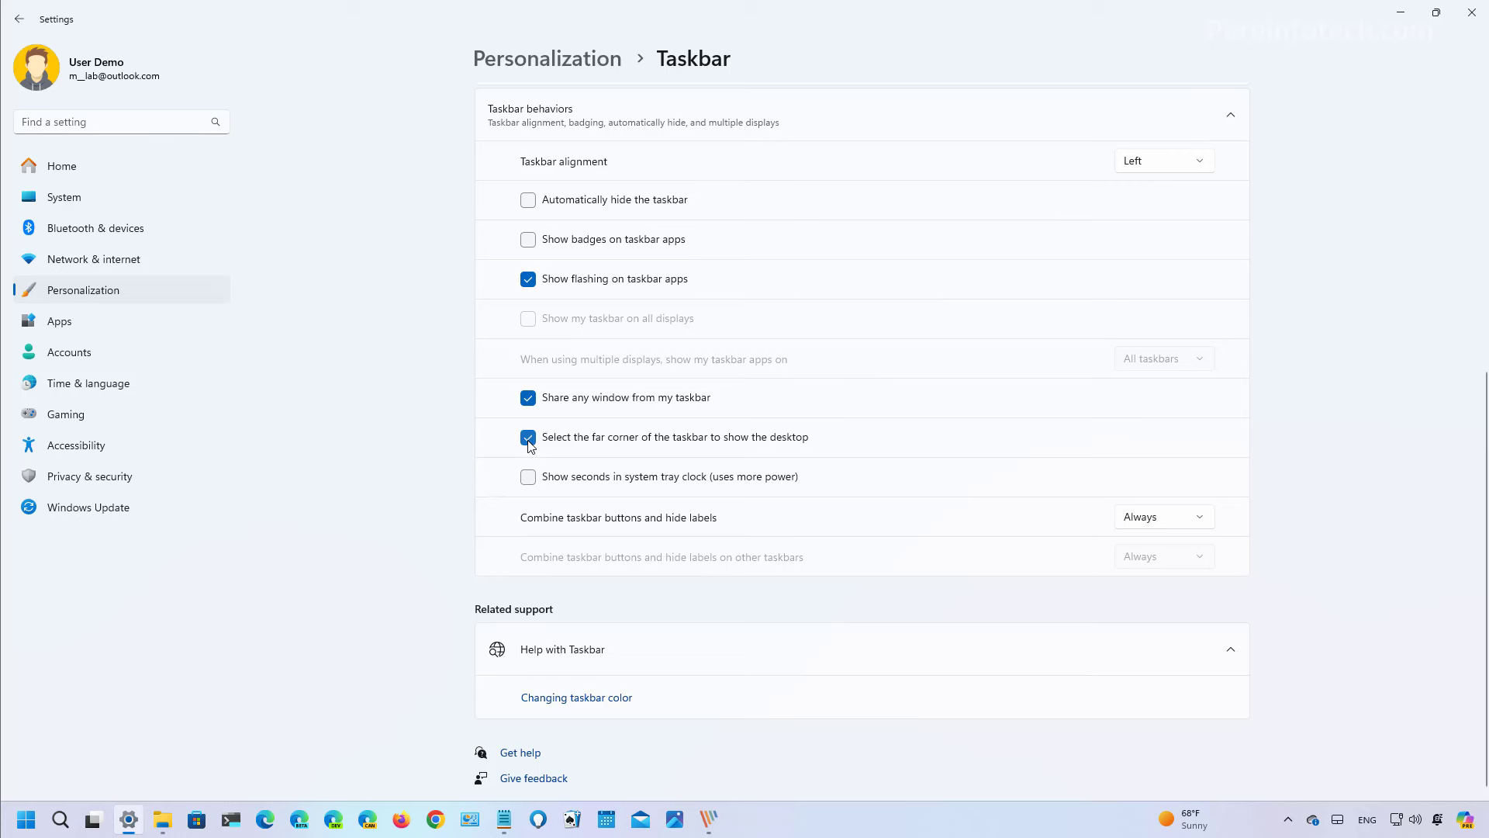
{"action": "left_click", "coordinate": [534, 439]}
{"action": "left_click", "coordinate": [528, 440]}
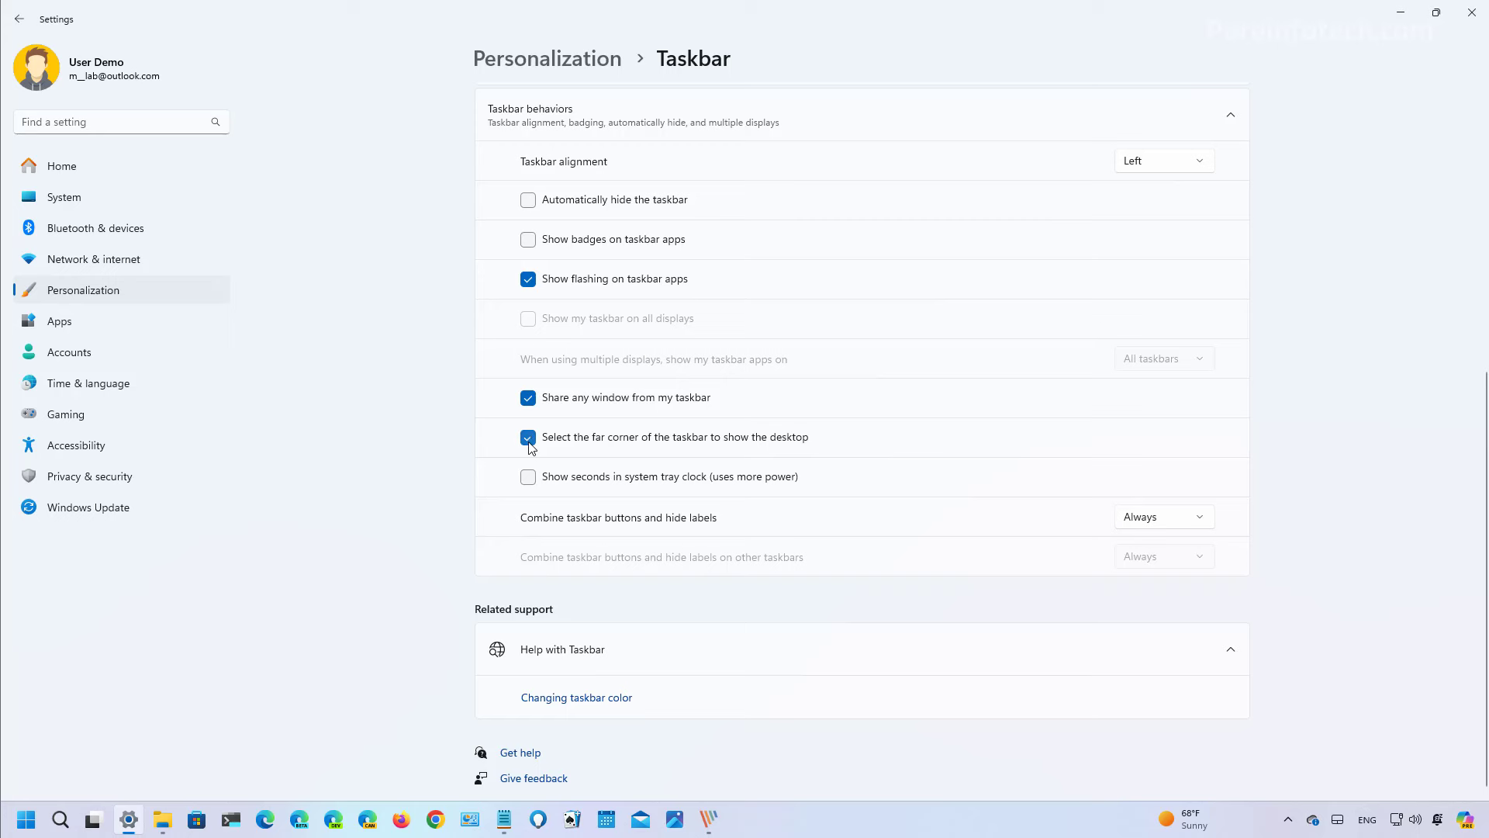
{"action": "left_click", "coordinate": [1485, 823]}
{"action": "left_click", "coordinate": [1485, 824]}
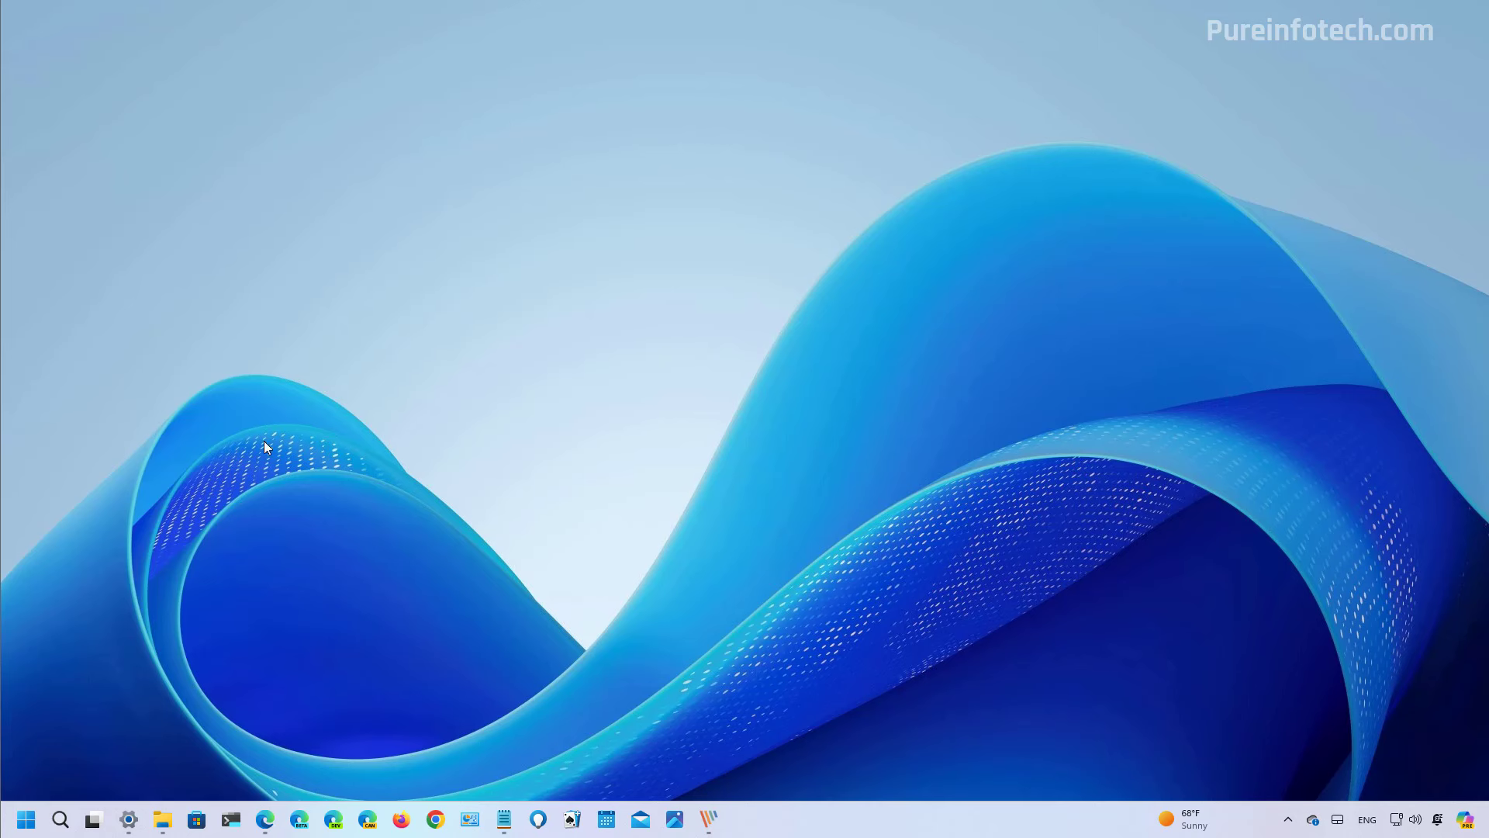
{"action": "left_click", "coordinate": [30, 822]}
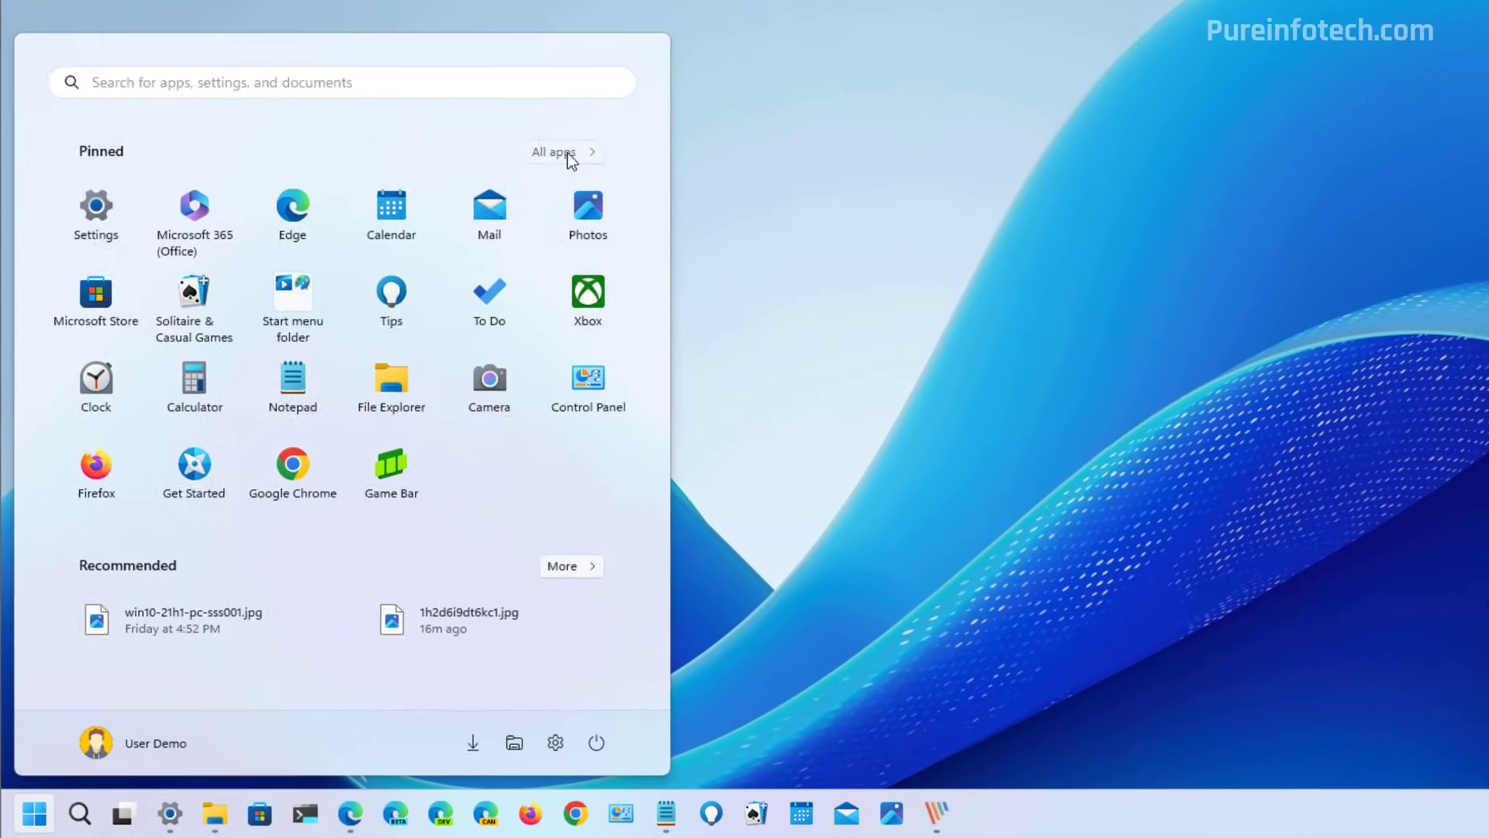
{"action": "left_click", "coordinate": [568, 154]}
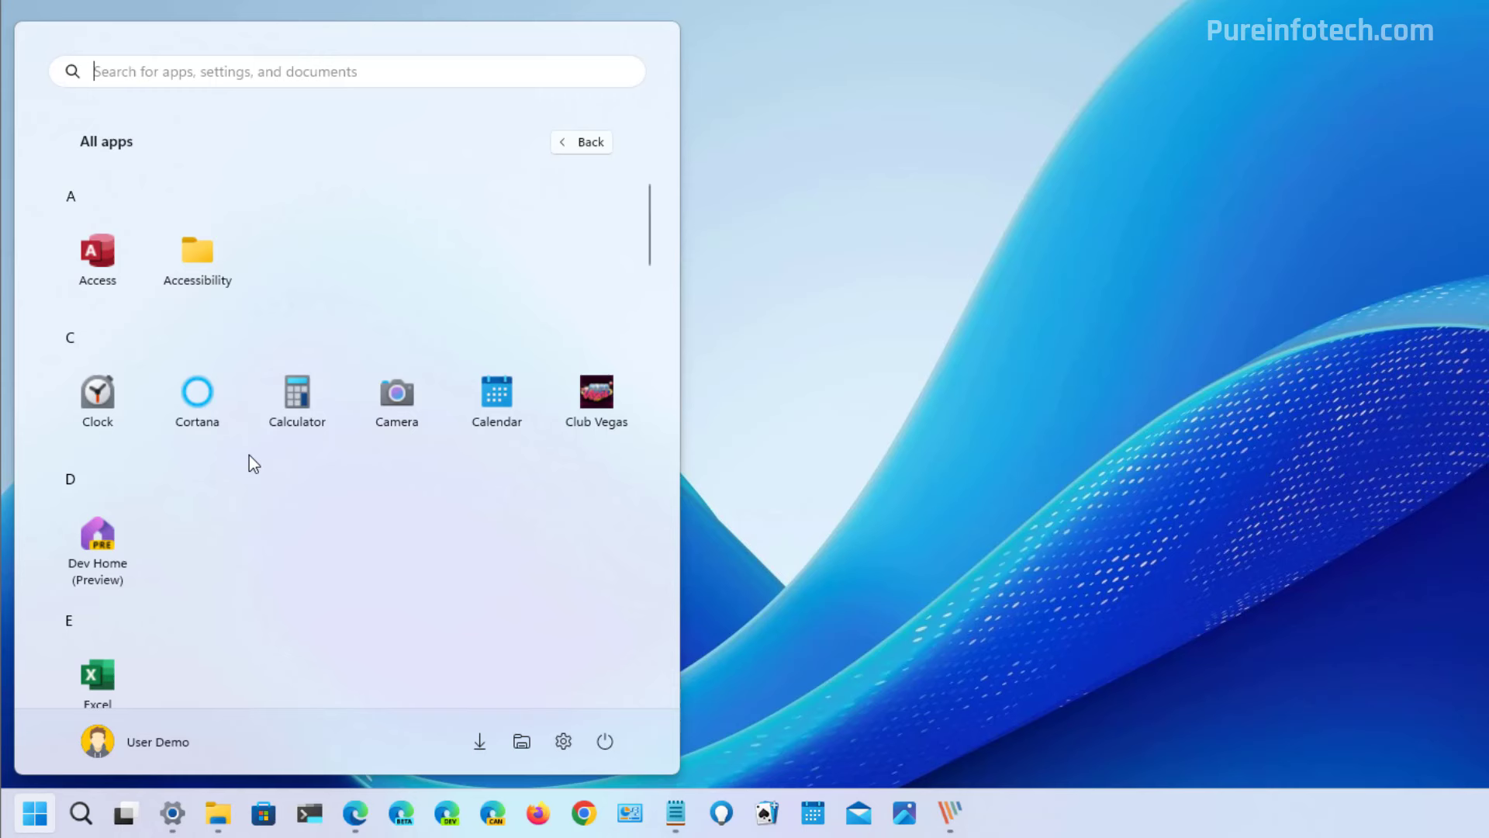
{"action": "scroll", "coordinate": [249, 454], "scroll_direction": "down", "scroll_amount": 8}
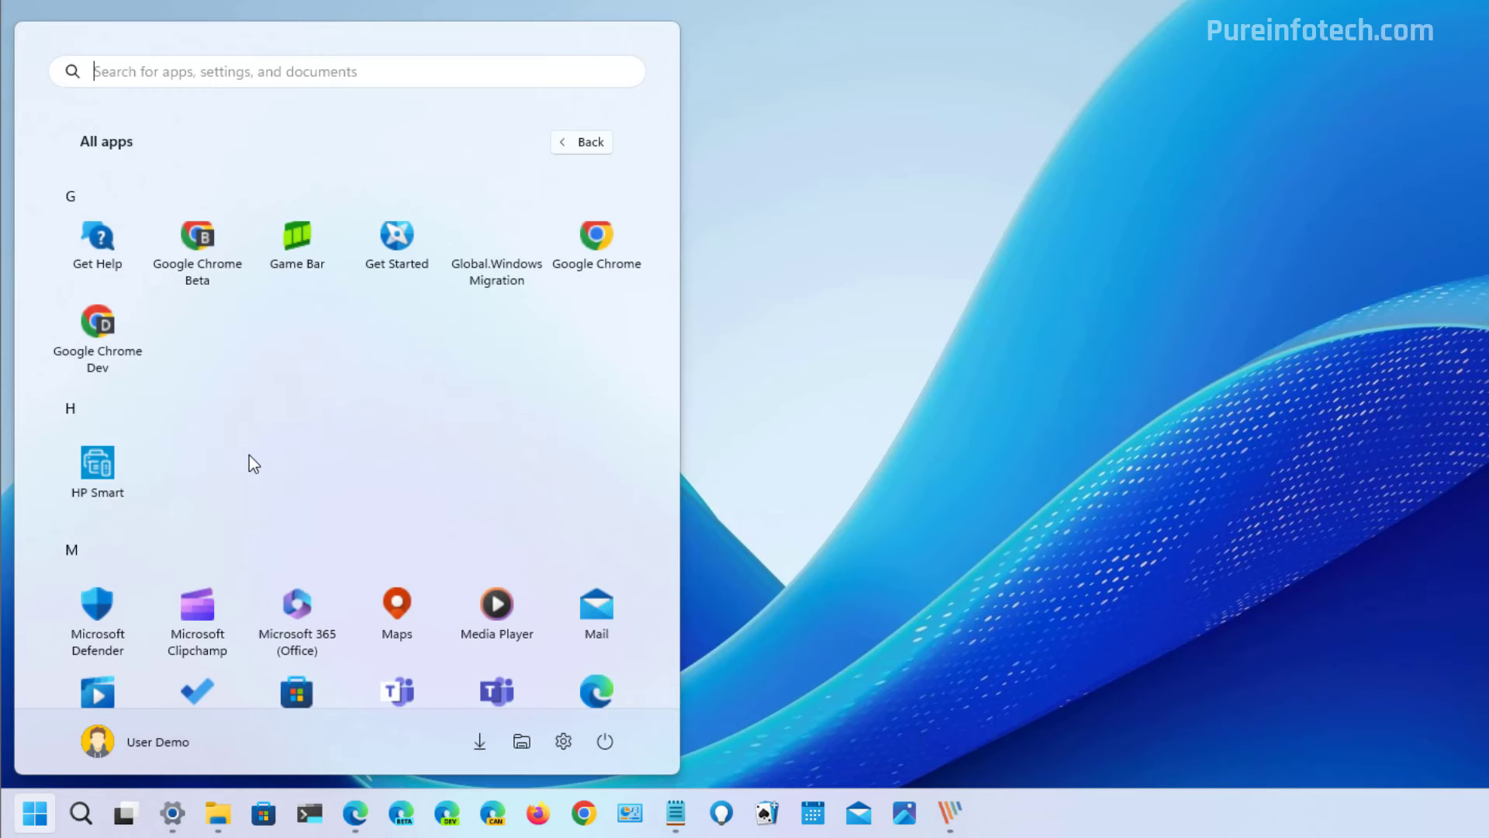
{"action": "scroll", "coordinate": [249, 462], "scroll_direction": "up", "scroll_amount": 8}
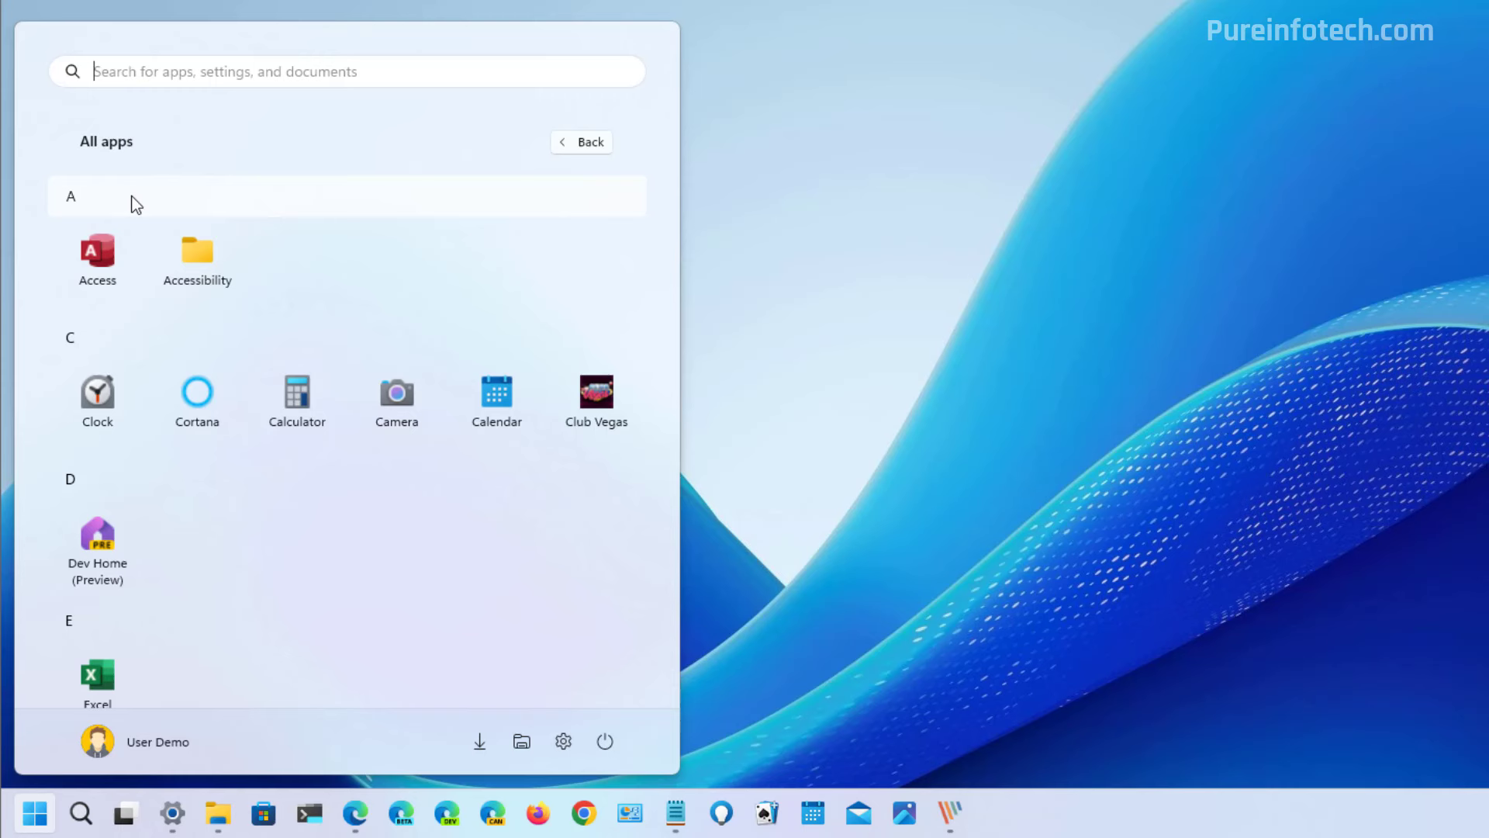
{"action": "left_click", "coordinate": [137, 204]}
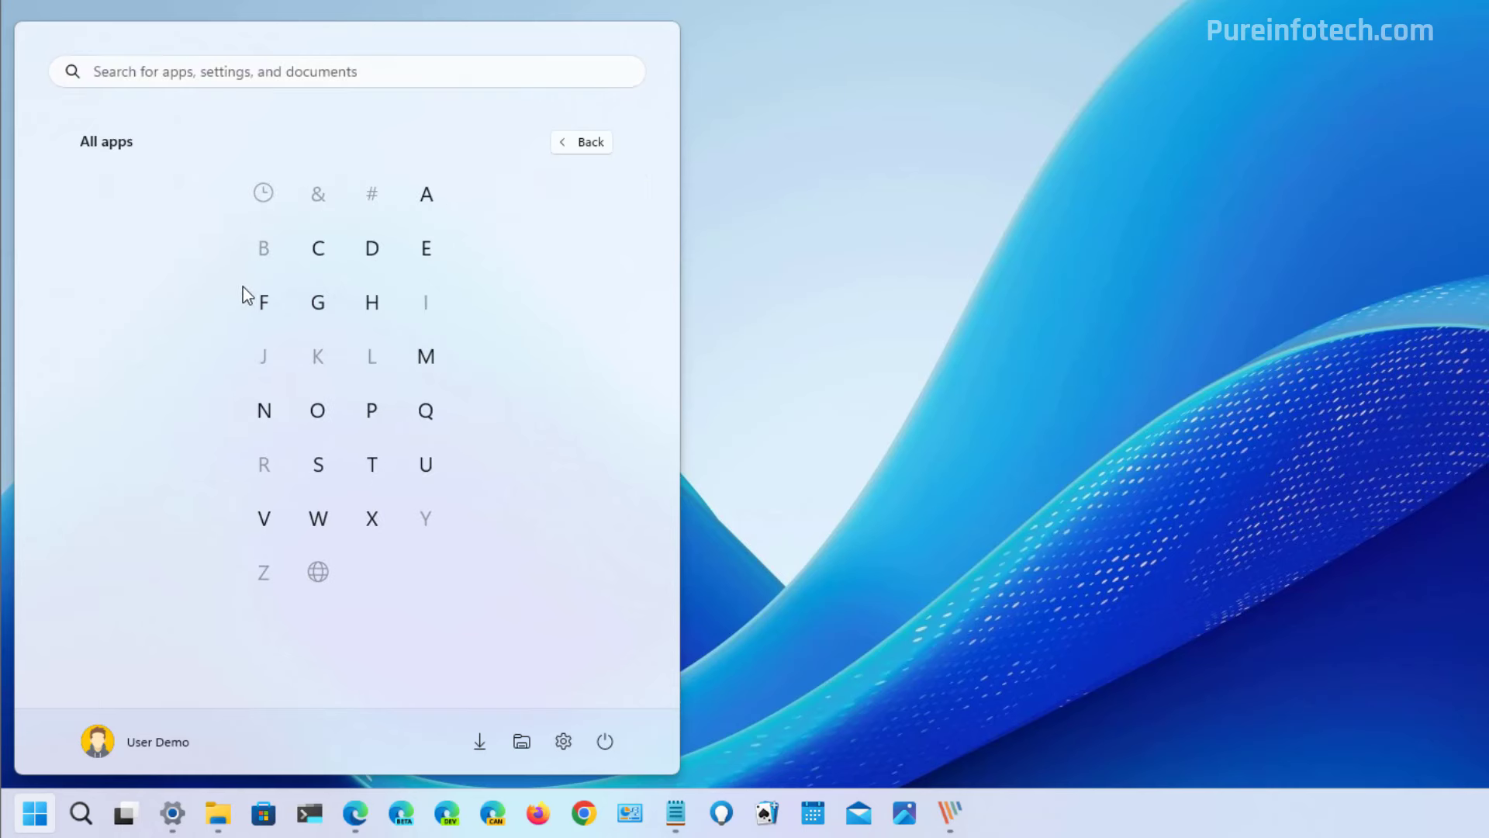
{"action": "left_click", "coordinate": [318, 302]}
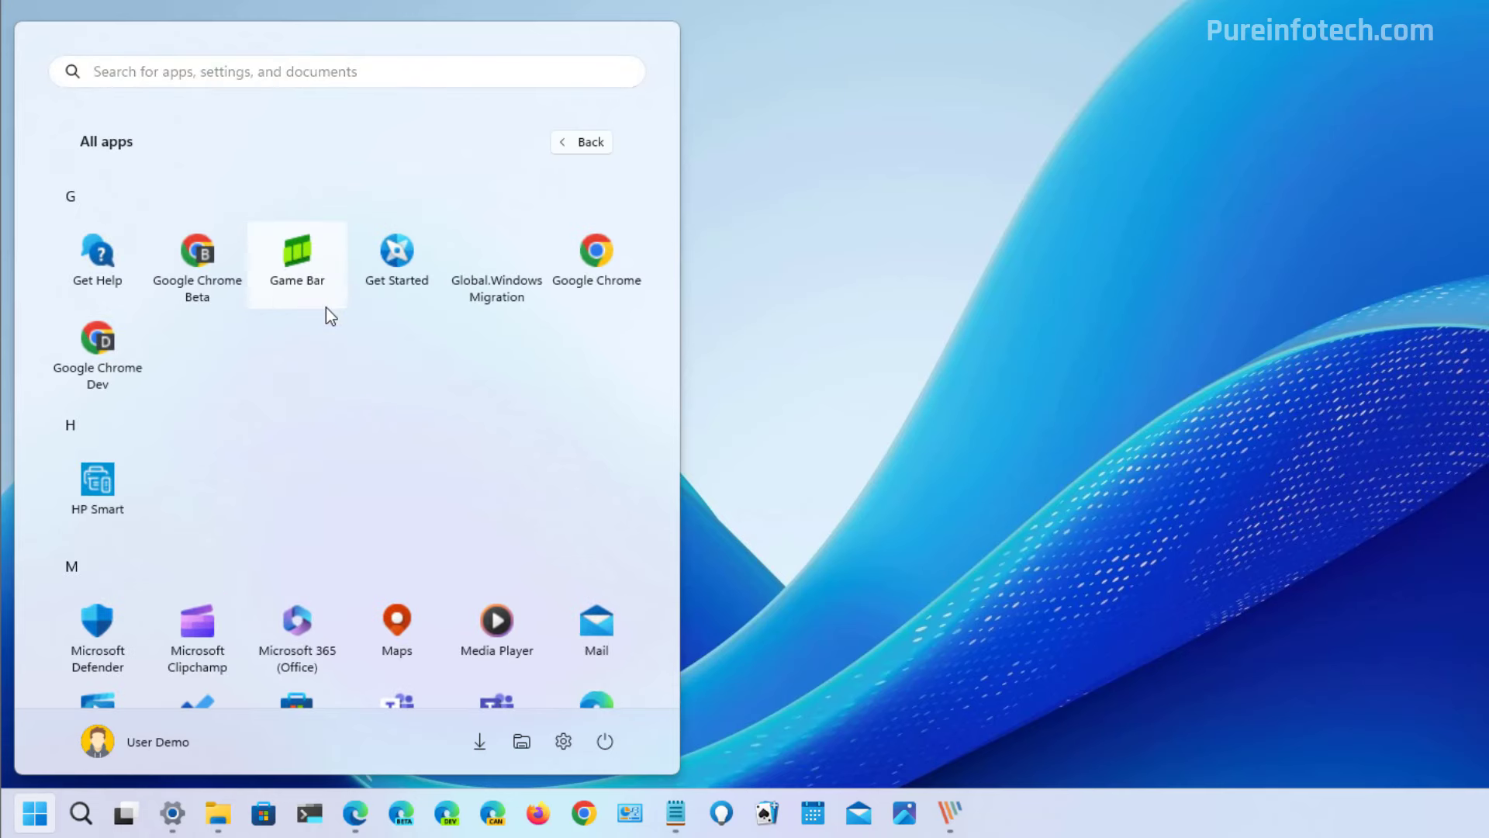
{"action": "scroll", "coordinate": [326, 307], "scroll_direction": "down", "scroll_amount": 15}
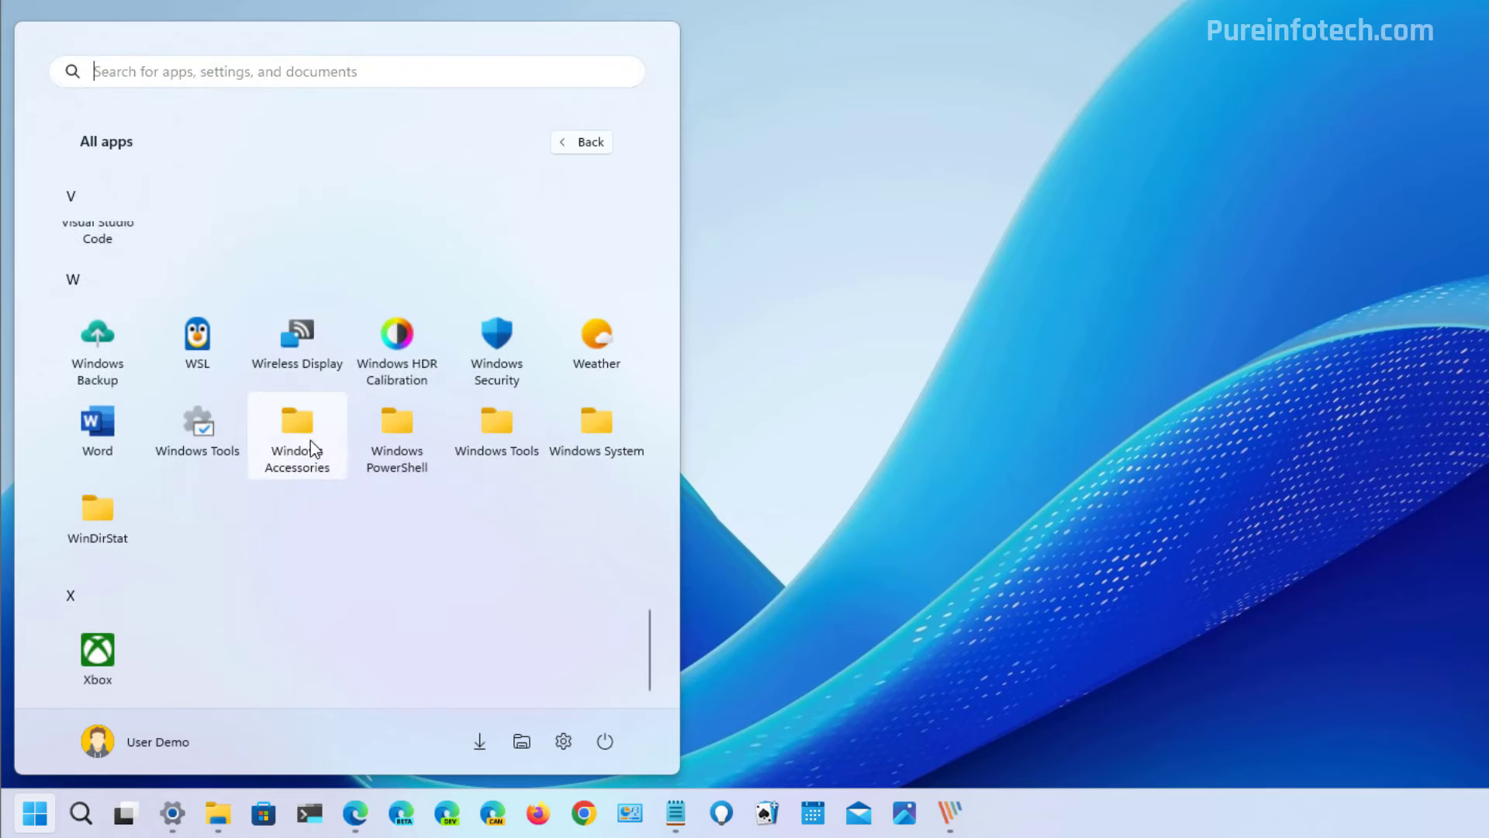
{"action": "key", "text": "Escape"}
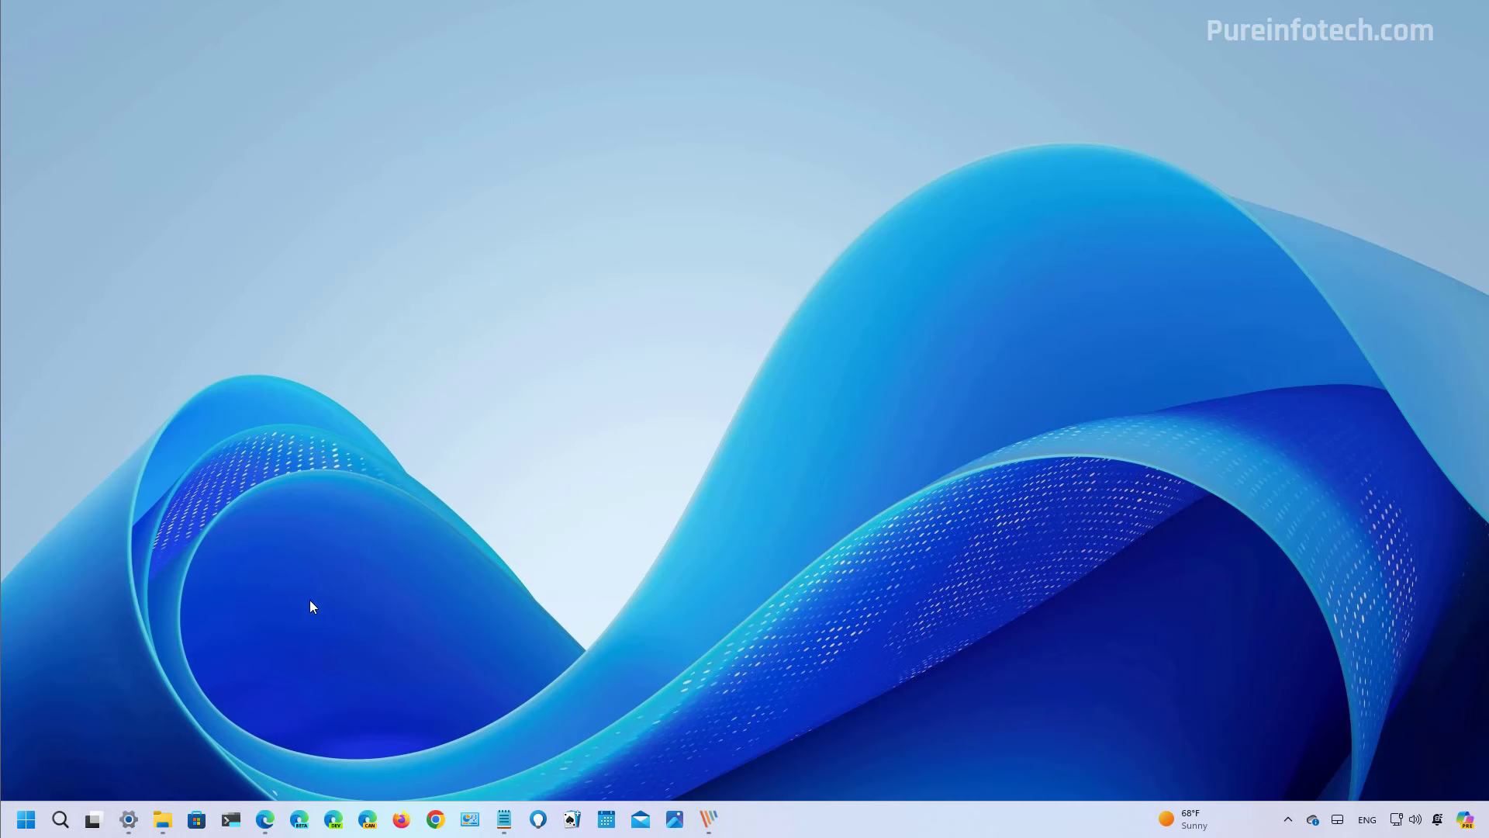
Download ViVeTool-v0.3.3.zip in Edge and extract it to Documents\ViVeTool-v0.3.3.
{"action": "left_click", "coordinate": [265, 819]}
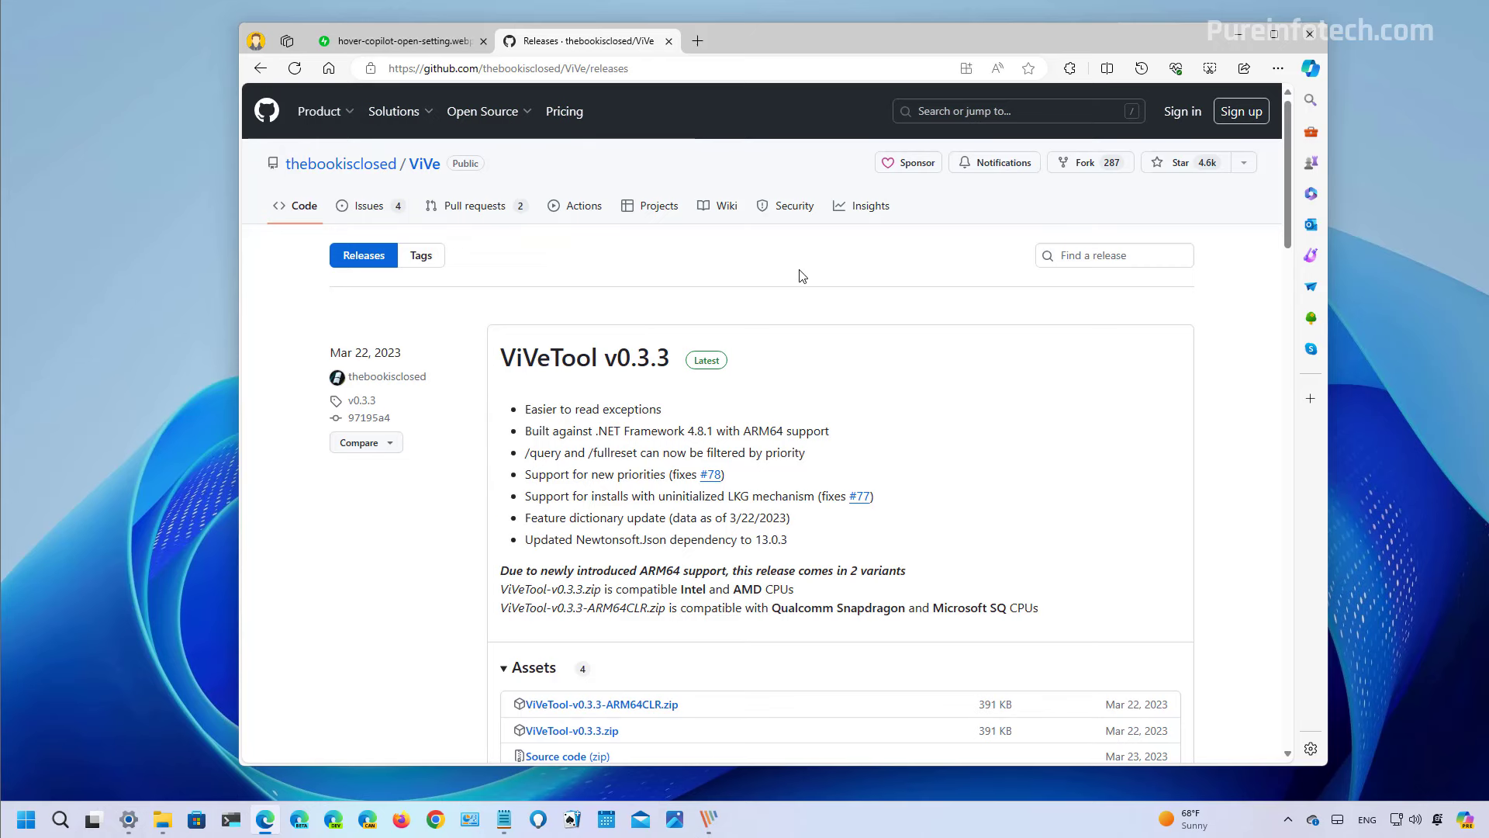
{"action": "scroll", "coordinate": [819, 276], "scroll_direction": "down", "scroll_amount": 3}
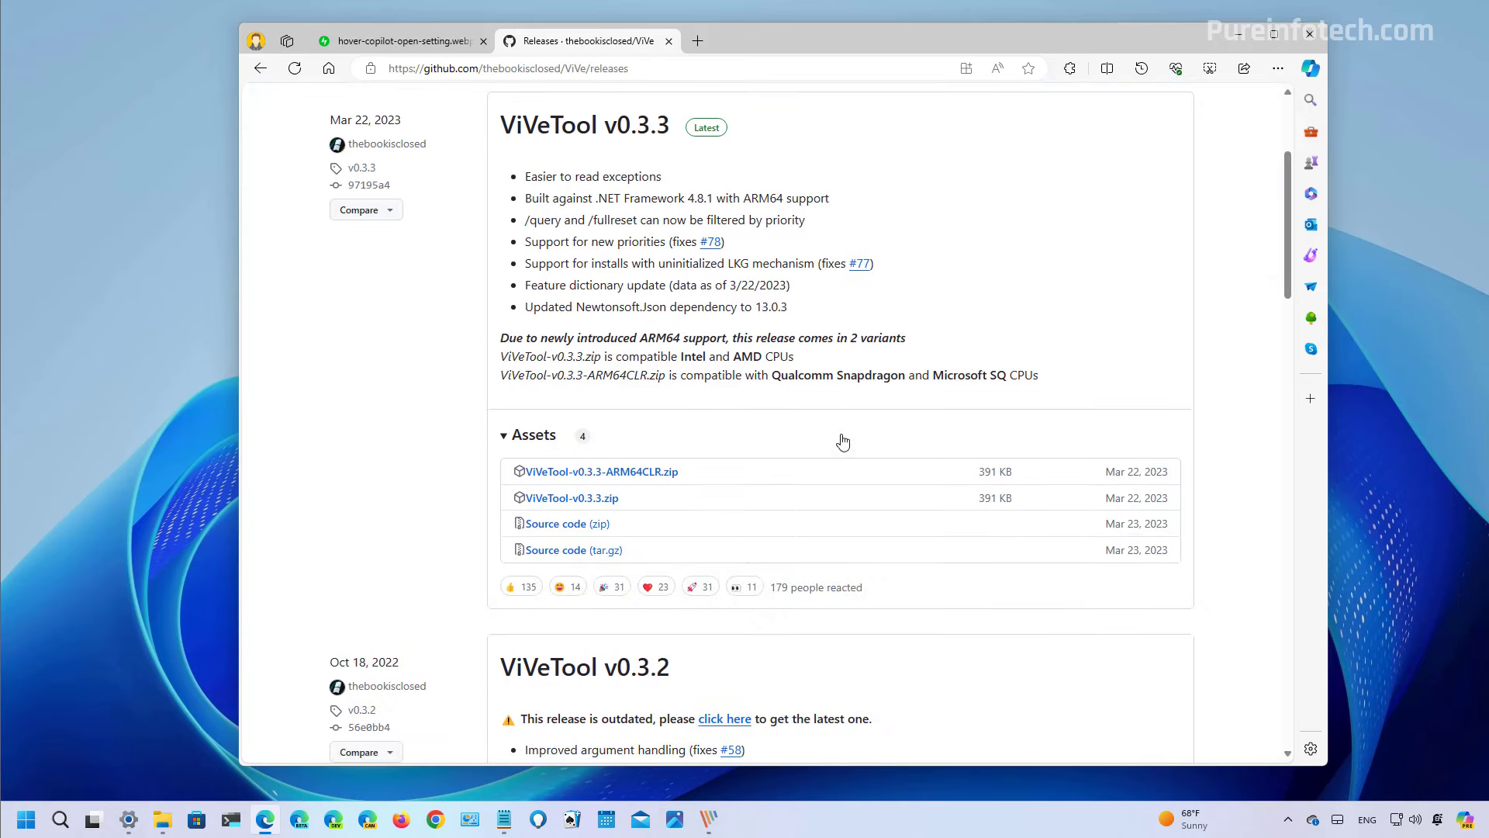
{"action": "left_click", "coordinate": [584, 507]}
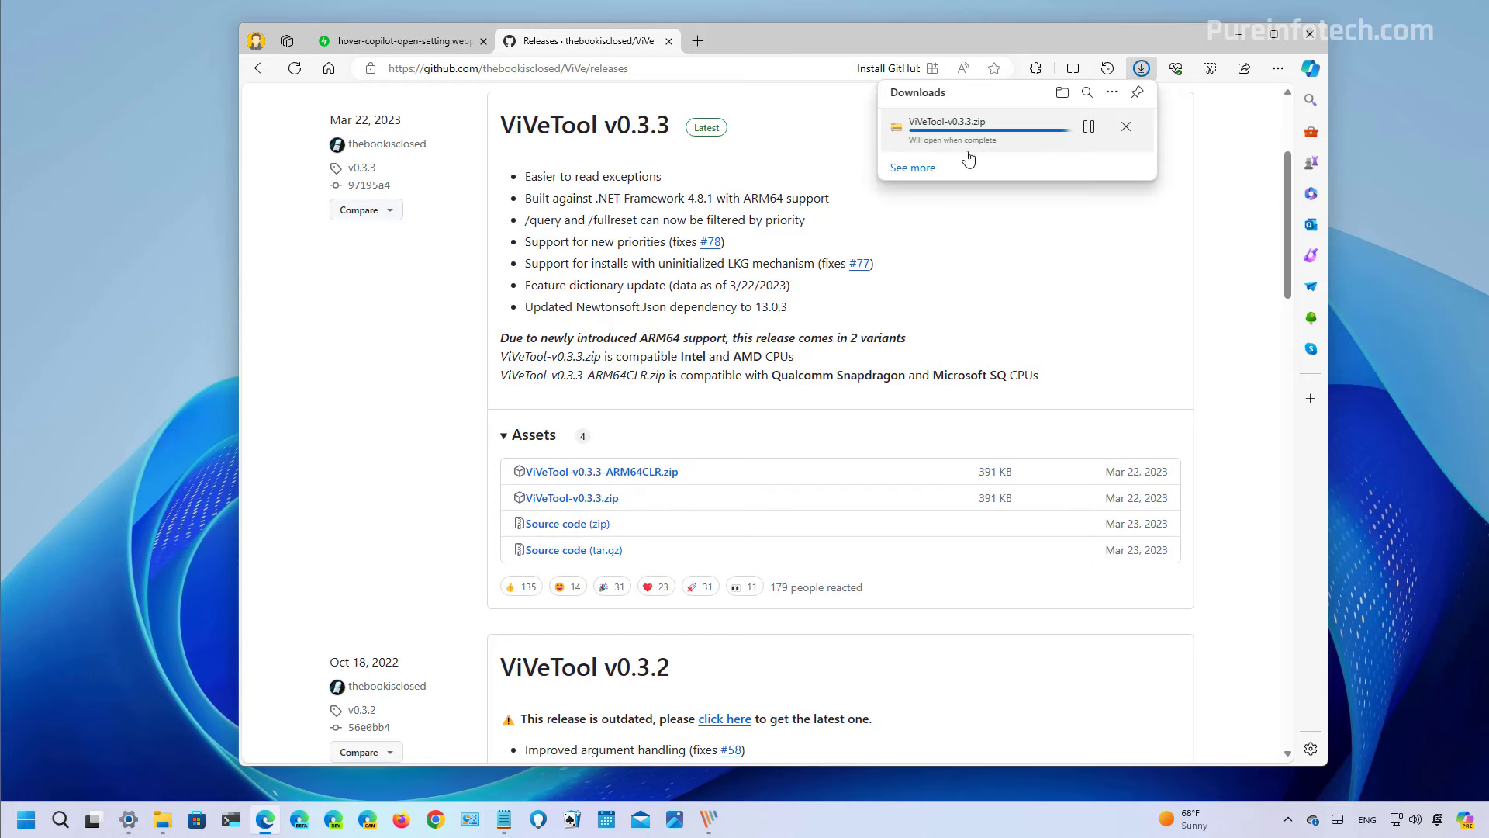
{"action": "left_click", "coordinate": [925, 134]}
{"action": "left_click", "coordinate": [591, 136]}
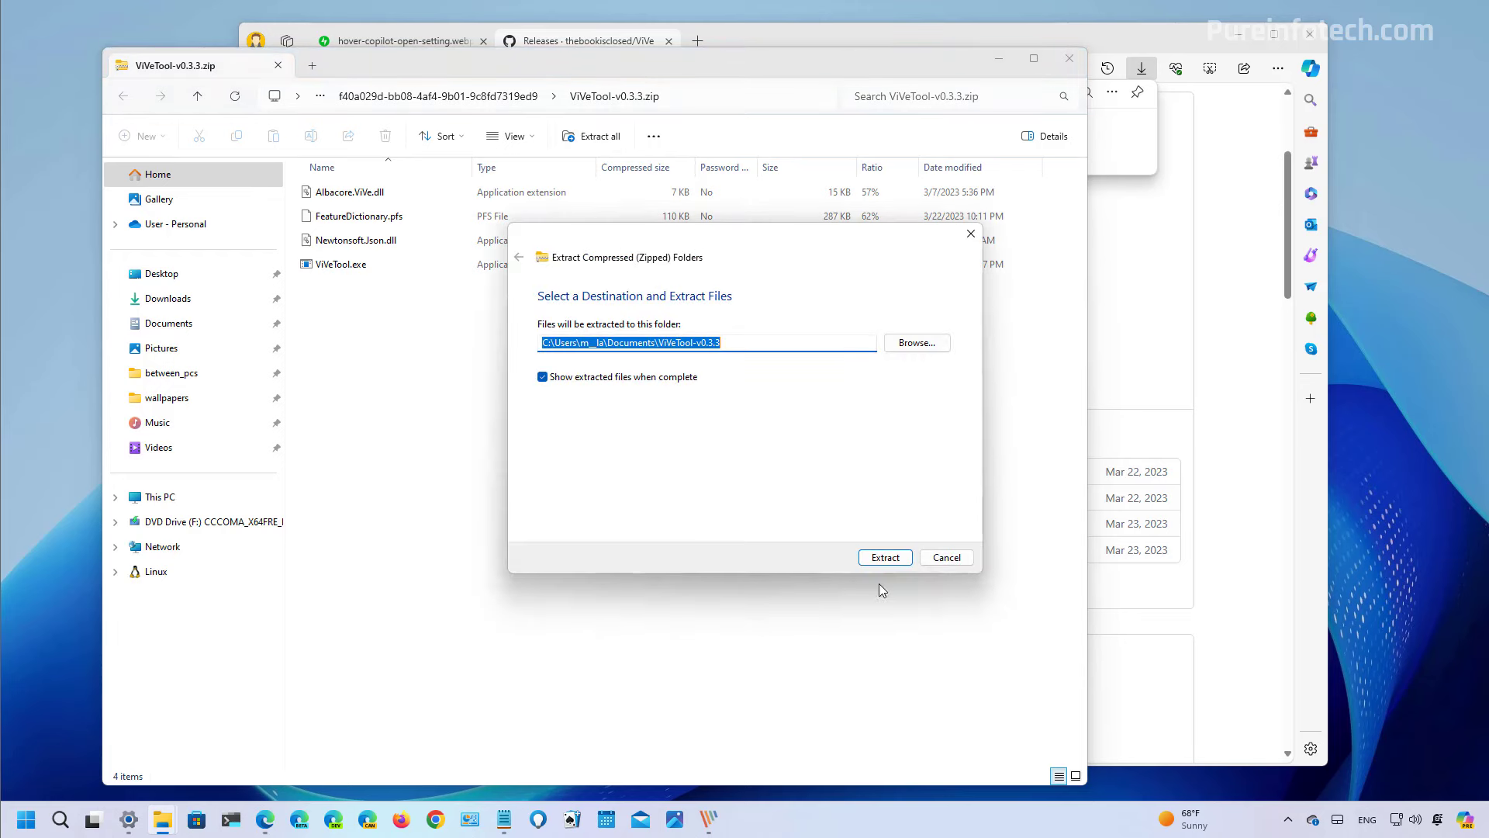
{"action": "left_click", "coordinate": [886, 558]}
Copy the ViVeTool-v0.3.3 folder's path from the Explorer address bar.
{"action": "left_click", "coordinate": [461, 50]}
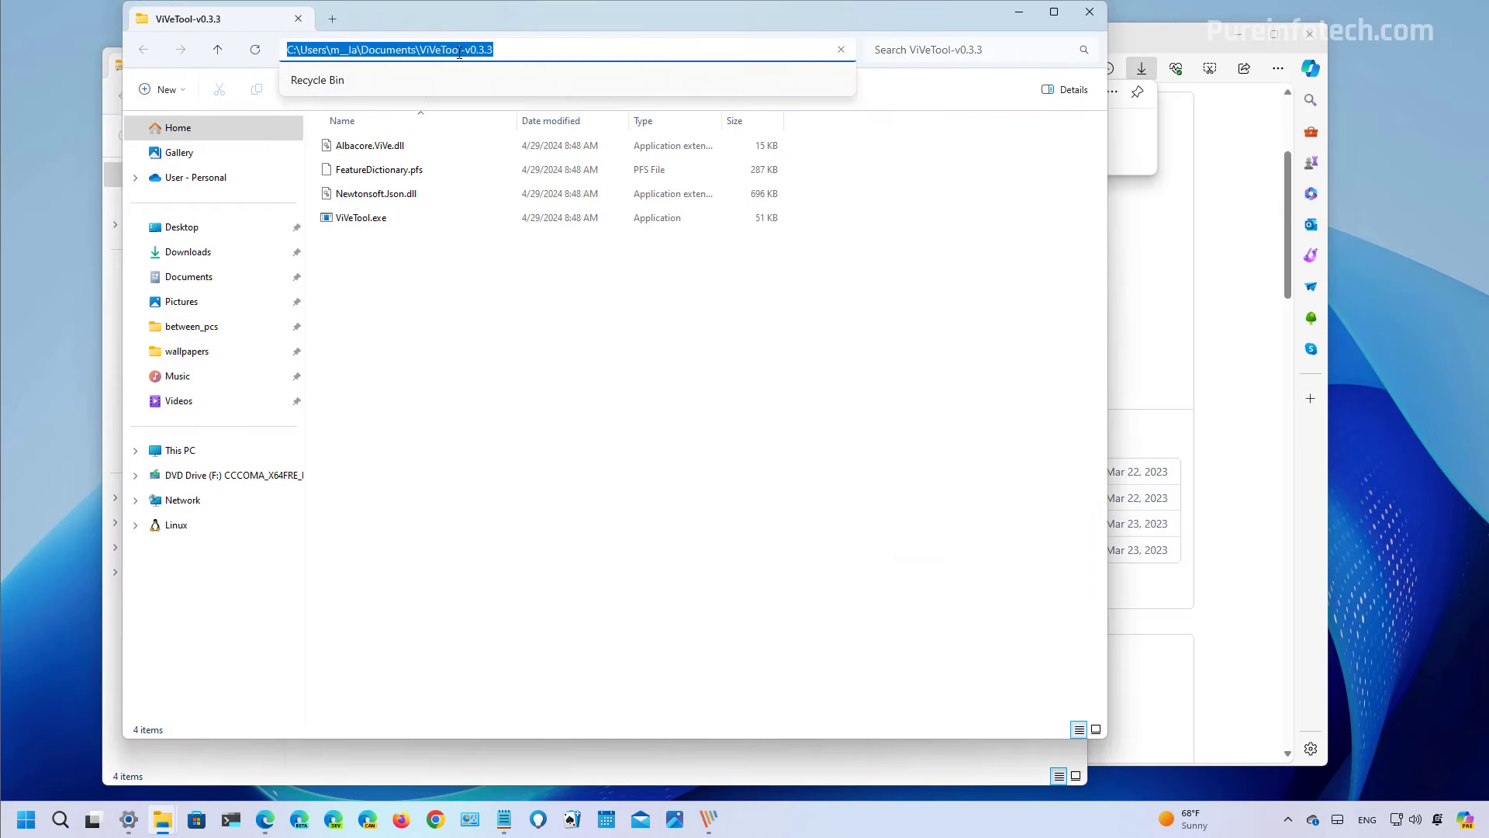
{"action": "right_click", "coordinate": [461, 51]}
{"action": "left_click", "coordinate": [503, 95]}
{"action": "key", "text": "super"}
Launch Terminal Preview as administrator from a 'ter' Start menu search.
{"action": "type", "text": "ter"}
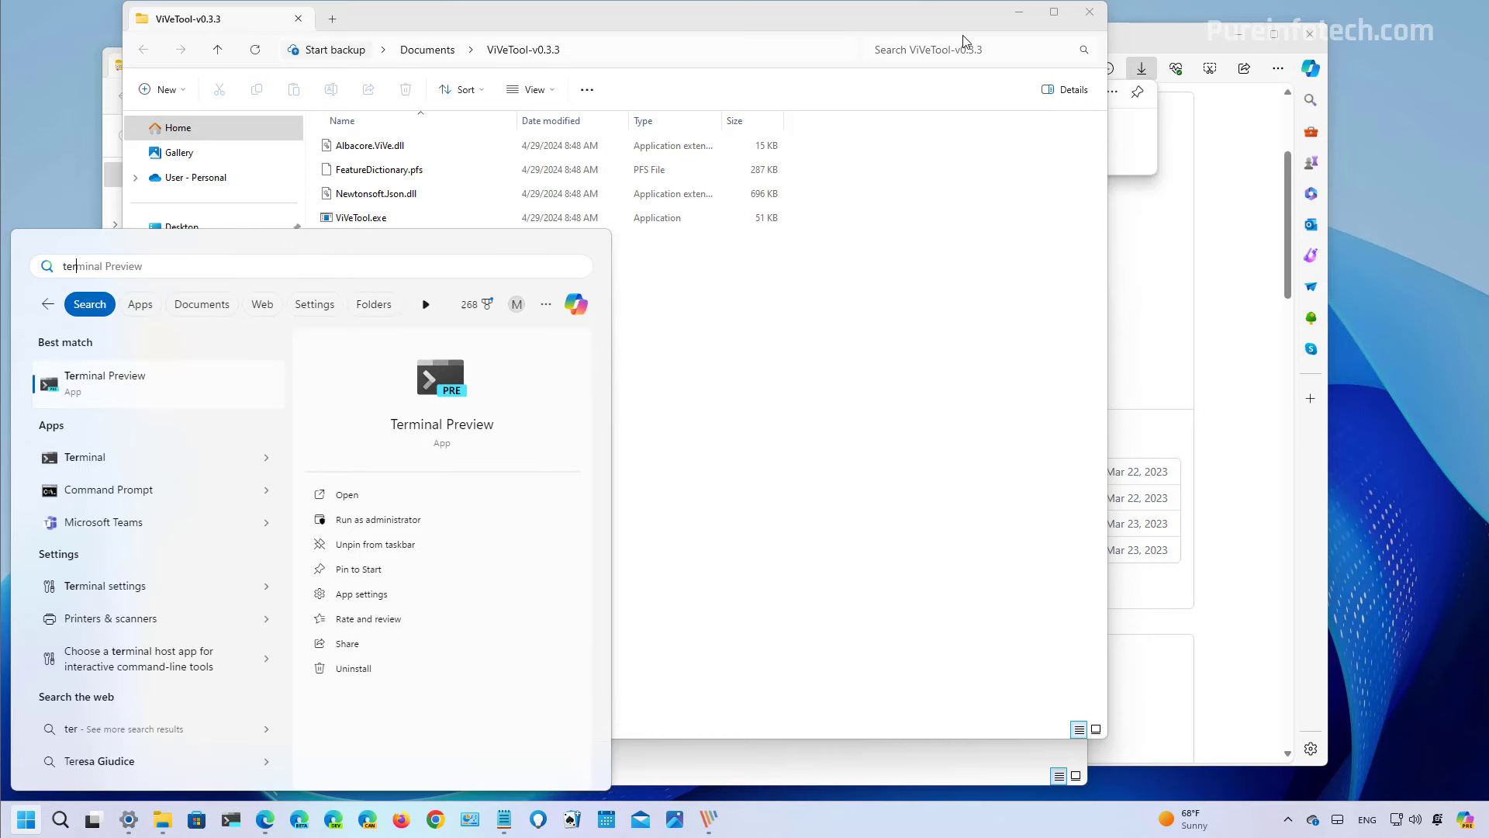
{"action": "right_click", "coordinate": [143, 390]}
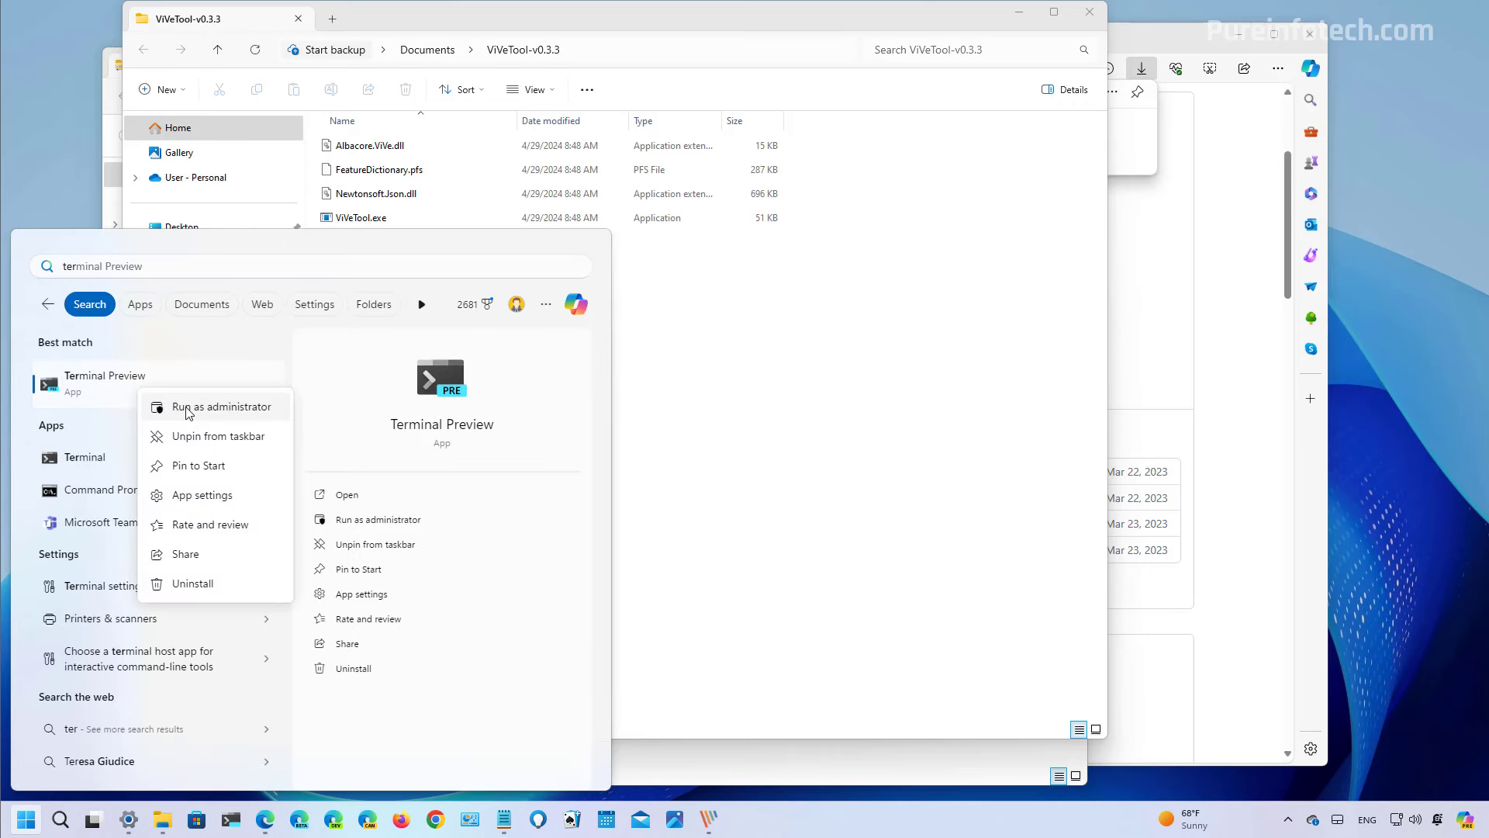
{"action": "left_click", "coordinate": [187, 414]}
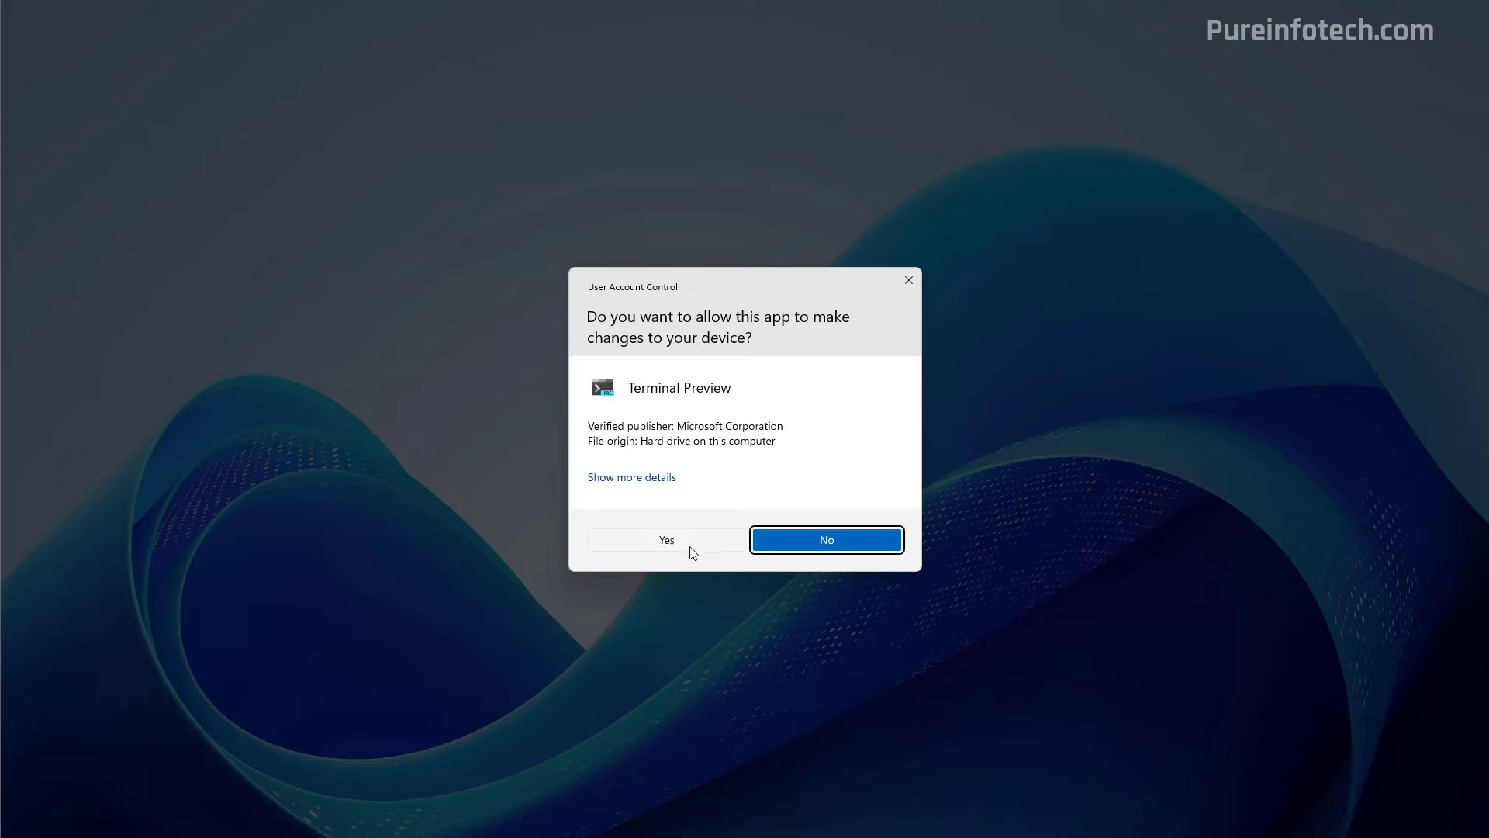
{"action": "left_click", "coordinate": [690, 547]}
Change the Command Prompt directory to the pasted ViVeTool-v0.3.3 folder path.
{"action": "type", "text": "cd"}
{"action": "key", "text": "ctrl+v"}
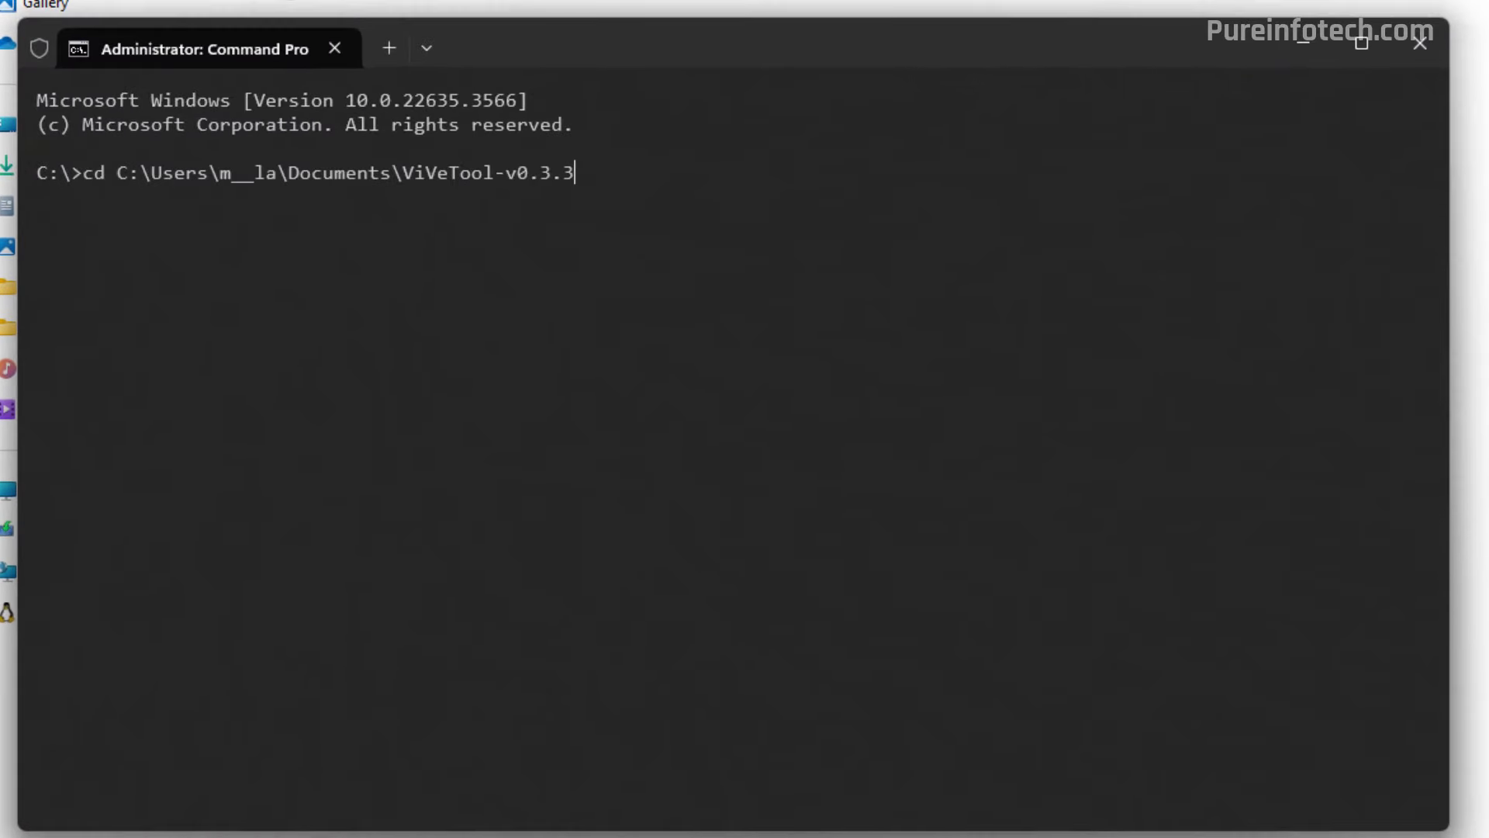
{"action": "key", "text": "Return"}
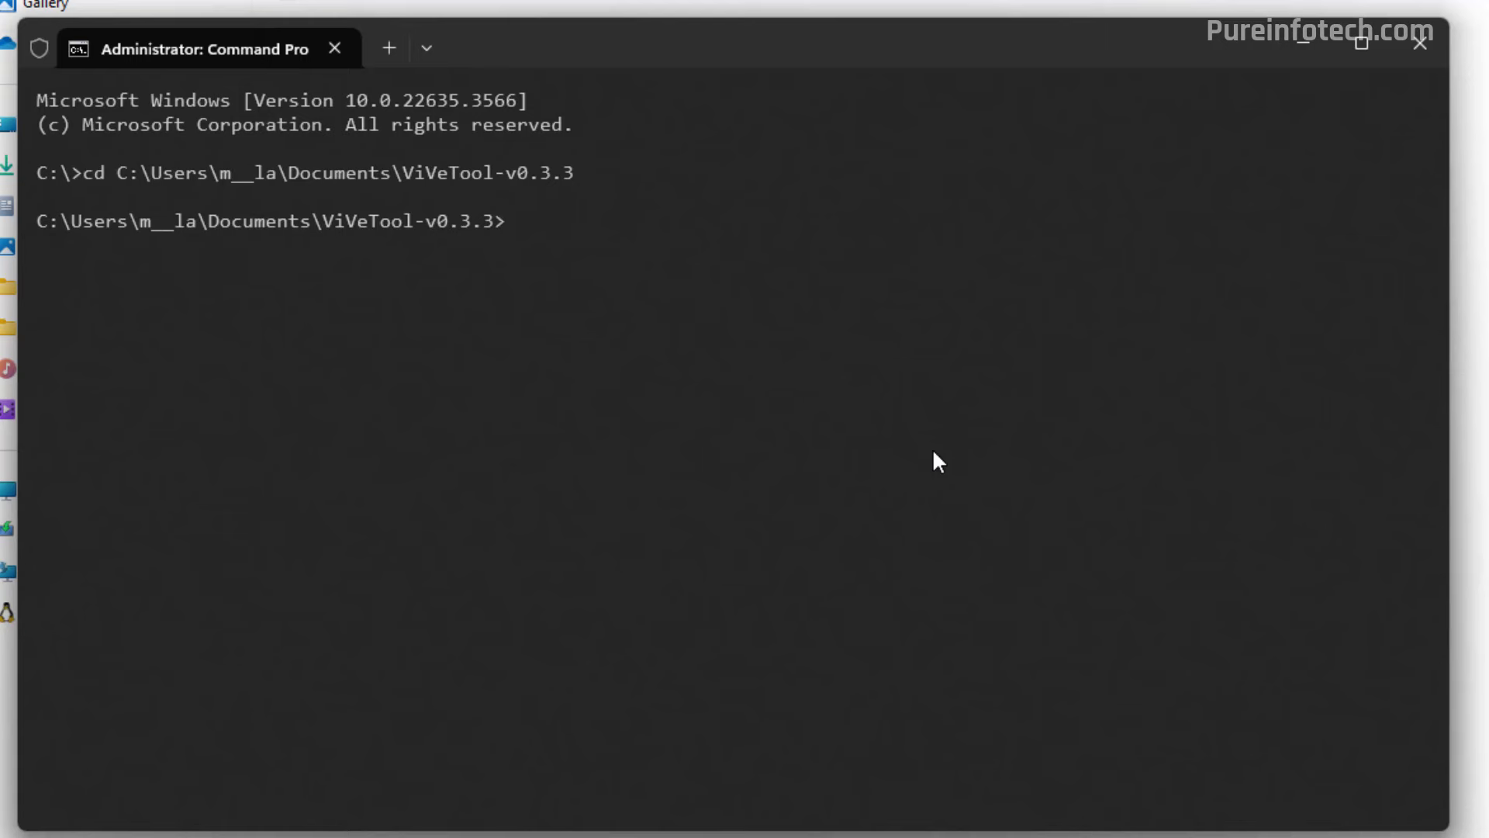
Run vivetool /enable for IDs 45262221,48433719, then for 49256040.
{"action": "key", "text": "ctrl+v"}
{"action": "key", "text": "ctrl+equal"}
{"action": "key", "text": "ctrl+equal"}
{"action": "key", "text": "ctrl+equal"}
{"action": "key", "text": "ctrl+equal"}
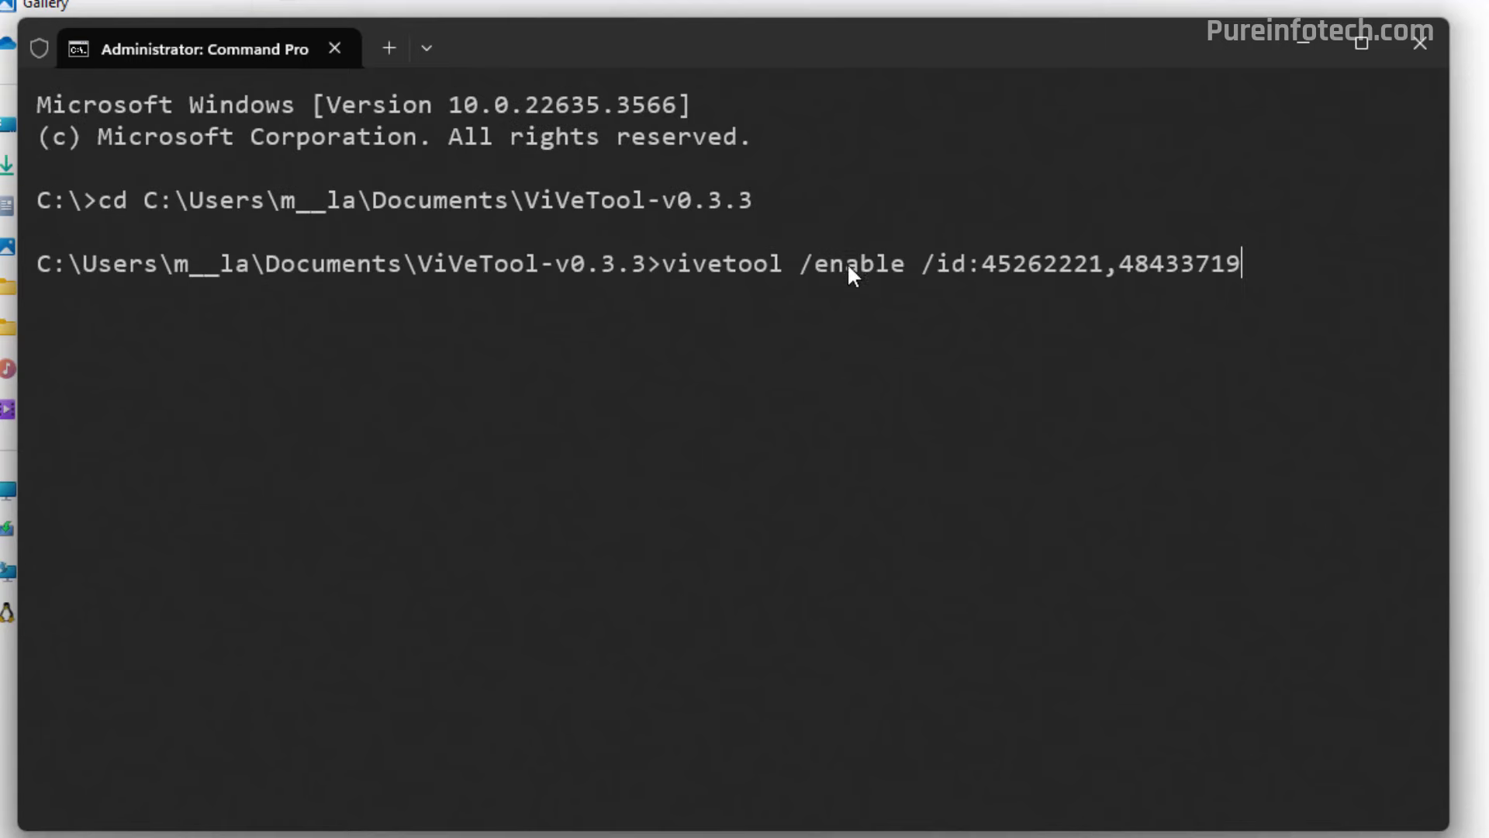
{"action": "key", "text": "Return"}
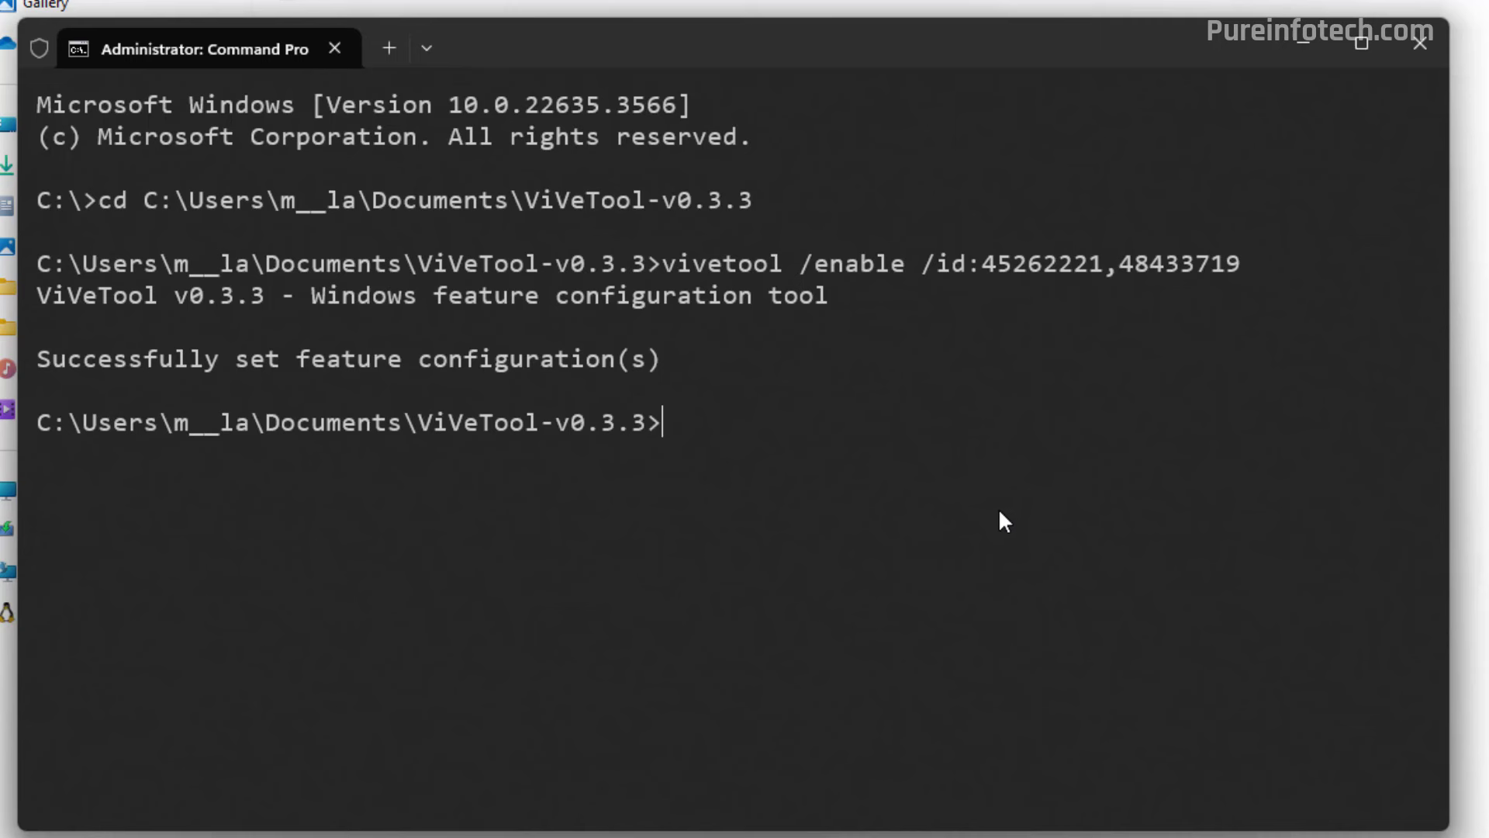
{"action": "key", "text": "ctrl+v"}
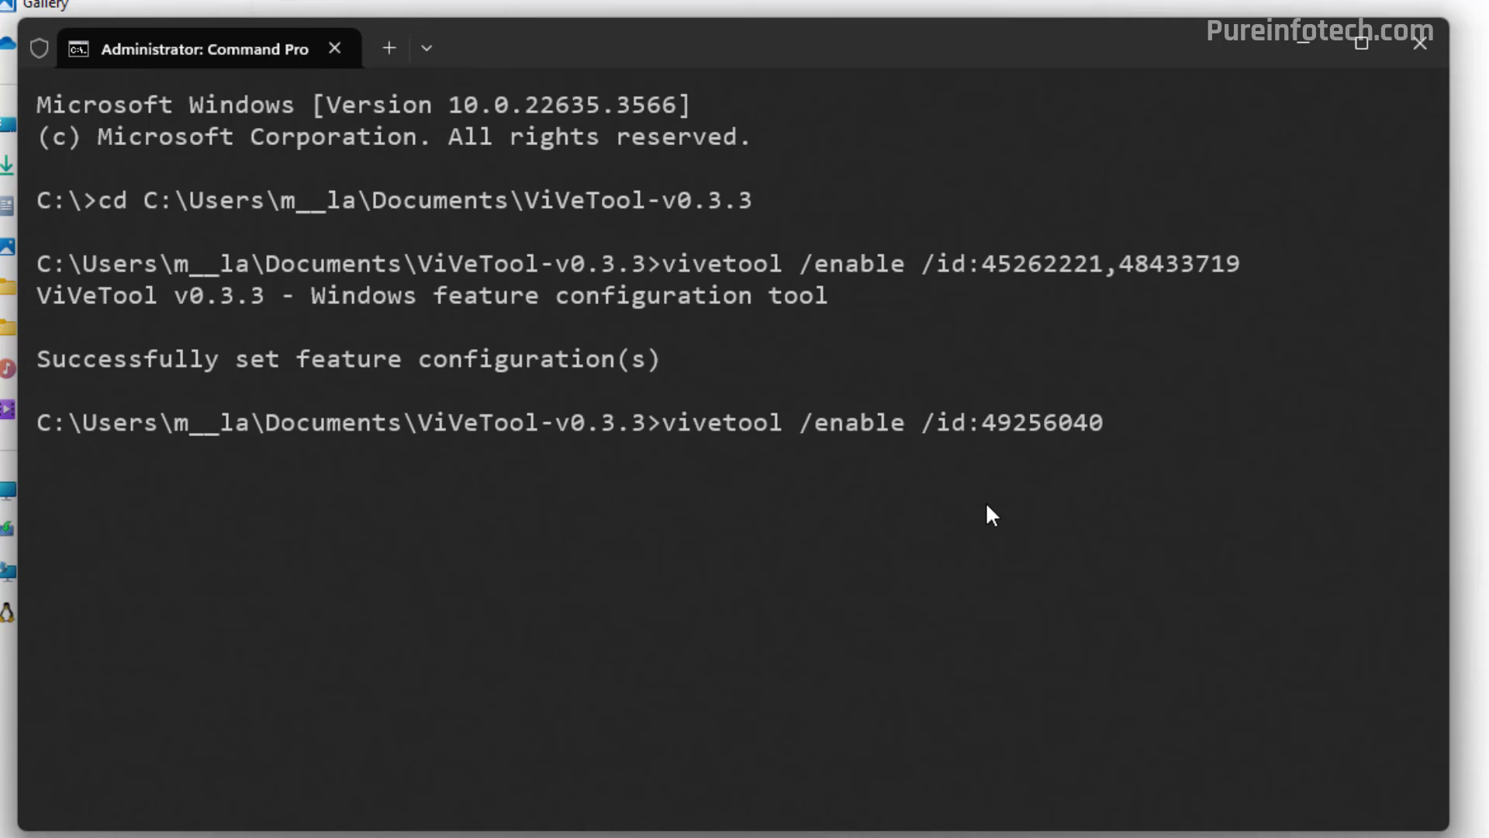
{"action": "key", "text": "Return"}
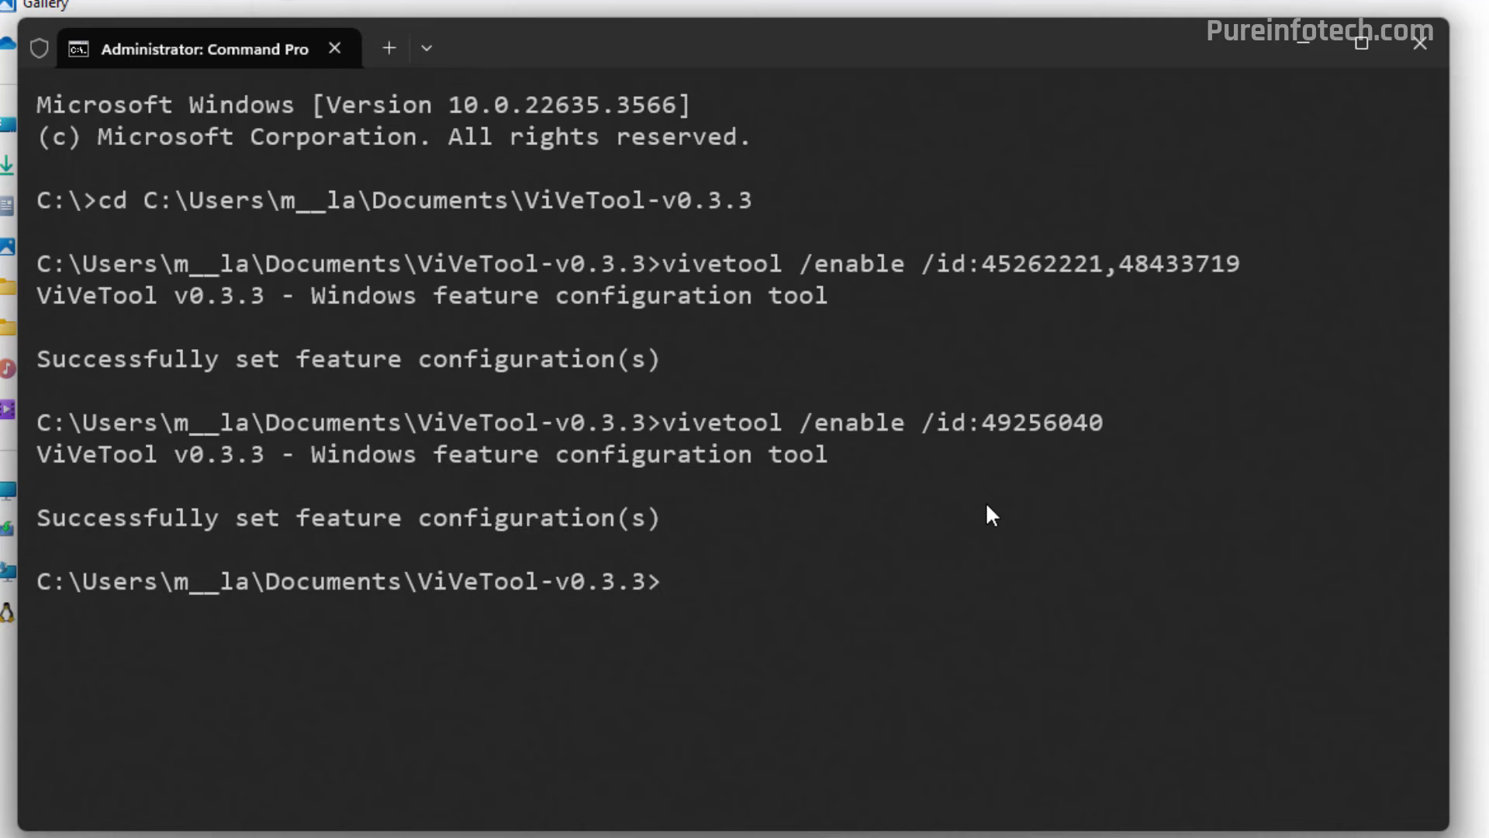